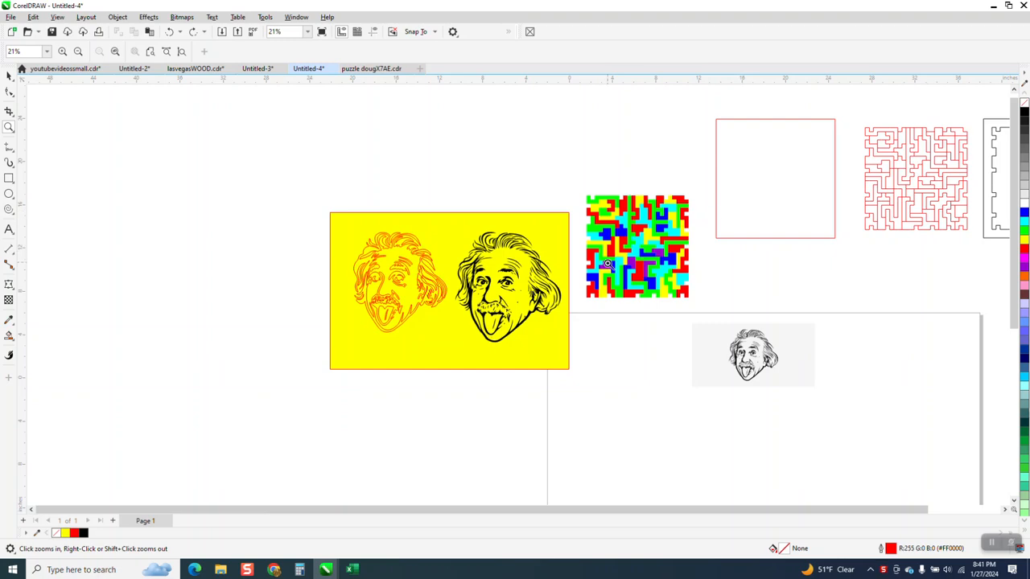
Step: Examine the outlined and filled Einstein tracings on the yellow rectangle and the small source bitmap on the page
{"action": "left_click_drag", "start_coordinate": [337, 217], "coordinate": [570, 340]}
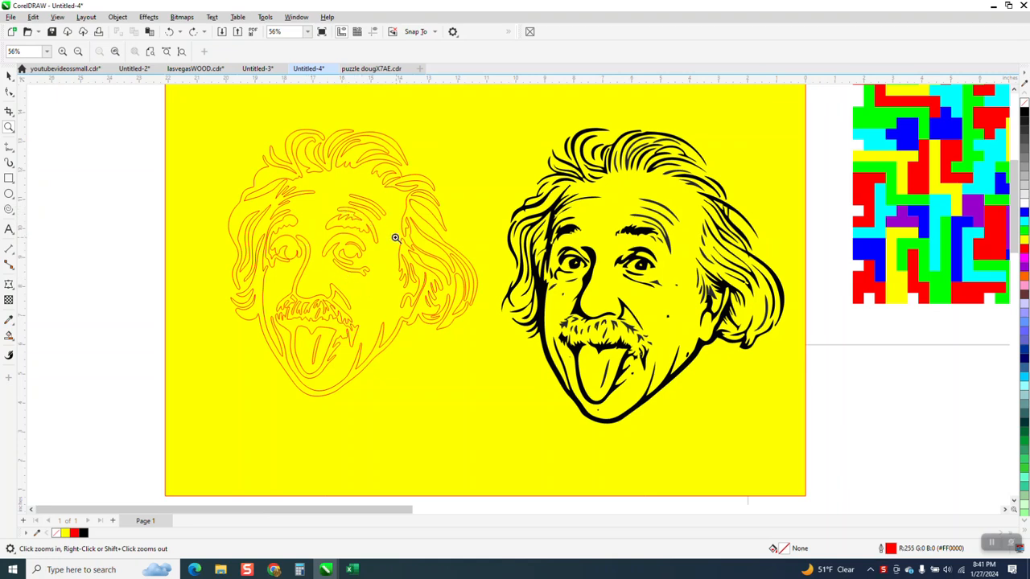
{"action": "right_click", "coordinate": [345, 276]}
{"action": "right_click", "coordinate": [280, 241]}
{"action": "left_click_drag", "start_coordinate": [641, 302], "coordinate": [821, 386]}
{"action": "right_click", "coordinate": [547, 307]}
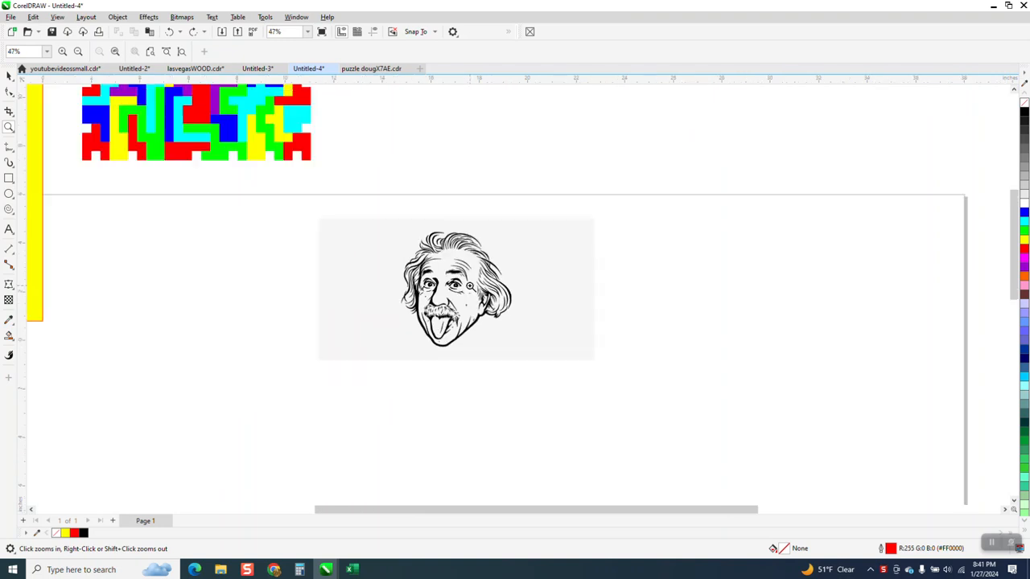
{"action": "right_click", "coordinate": [473, 286]}
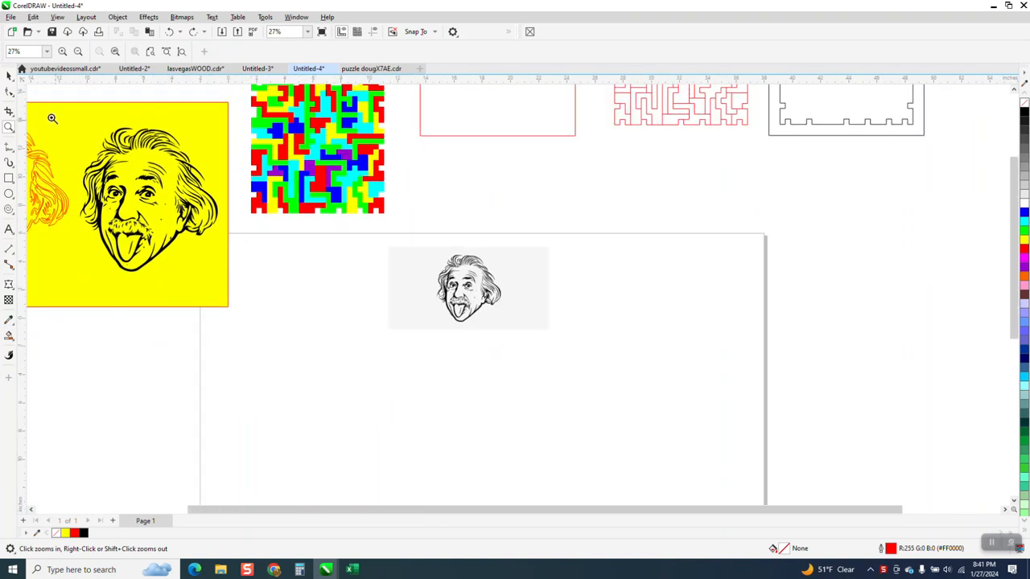
Step: Try the filled Einstein tracing with no fill and a red outline, and undo both changes
{"action": "left_click", "coordinate": [9, 76]}
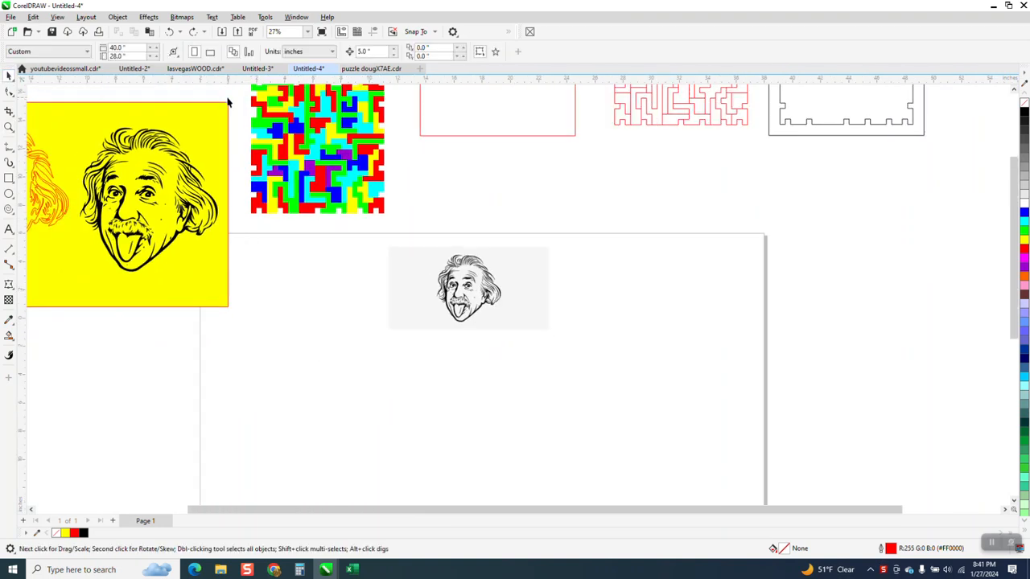
{"action": "left_click", "coordinate": [172, 142]}
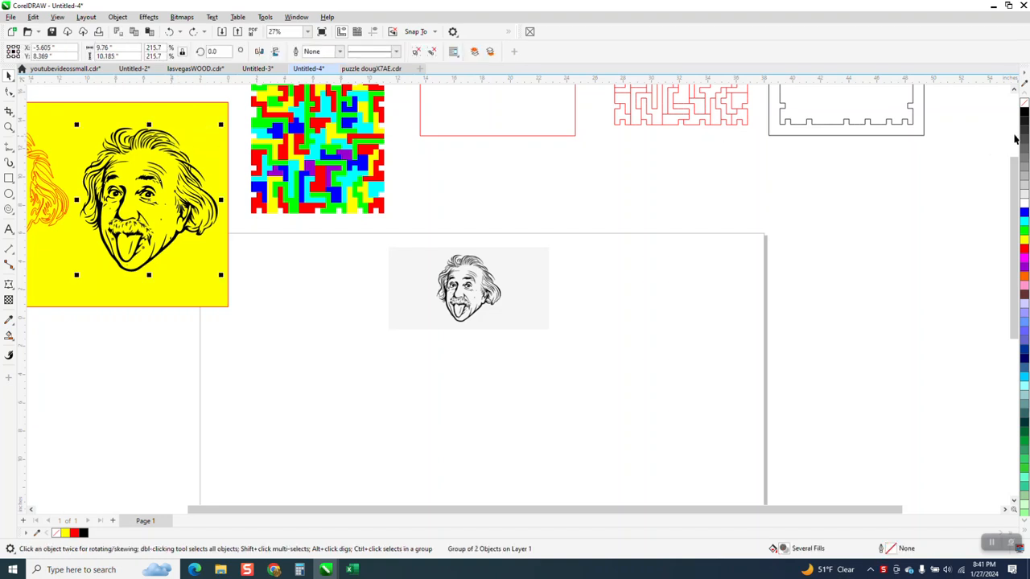
{"action": "left_click", "coordinate": [1025, 105]}
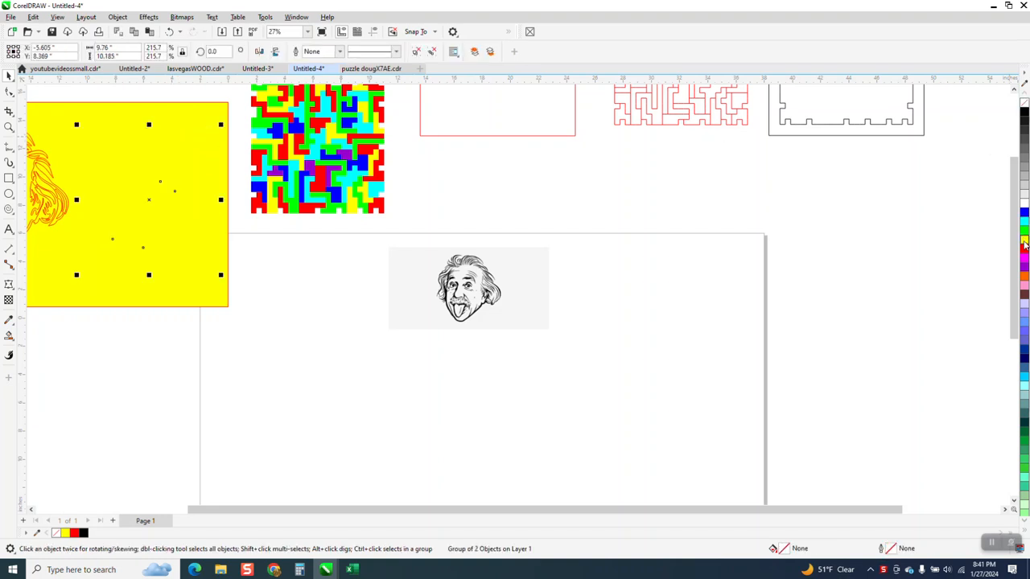
{"action": "right_click", "coordinate": [1025, 253]}
{"action": "scroll", "coordinate": [579, 257], "scroll_direction": "down", "scroll_amount": 1}
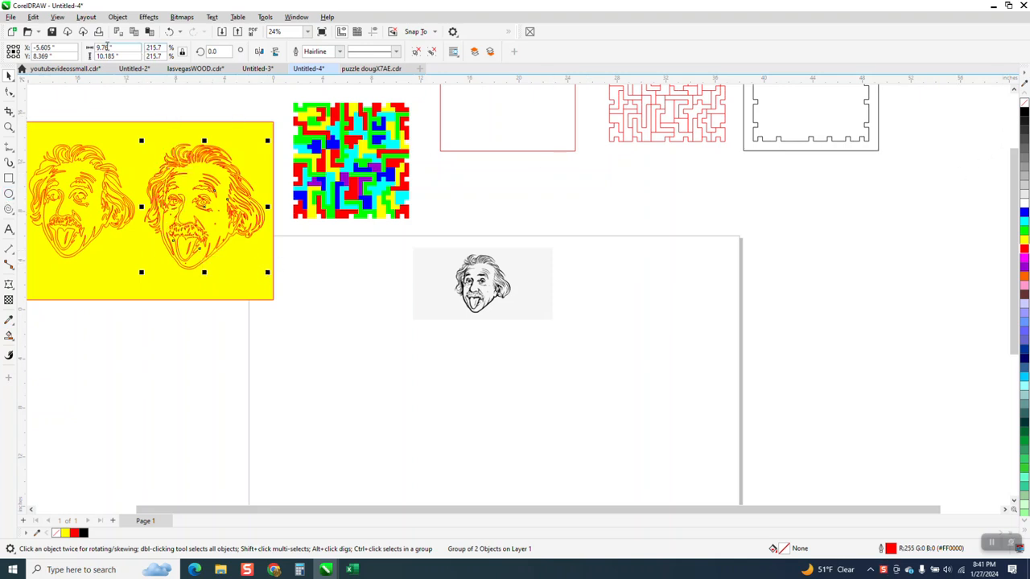
{"action": "left_click", "coordinate": [171, 33]}
{"action": "left_click", "coordinate": [171, 34]}
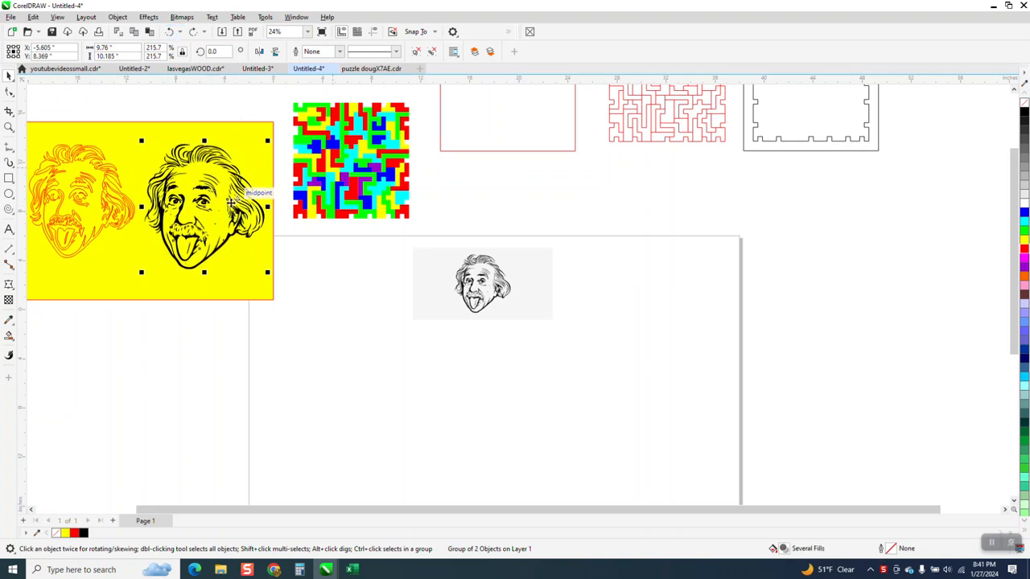
Step: Draw a rectangle about 16.75 by 7.46 inches around the Einstein bitmap and fill it with yellow
{"action": "left_click", "coordinate": [475, 272]}
{"action": "left_click", "coordinate": [479, 276]}
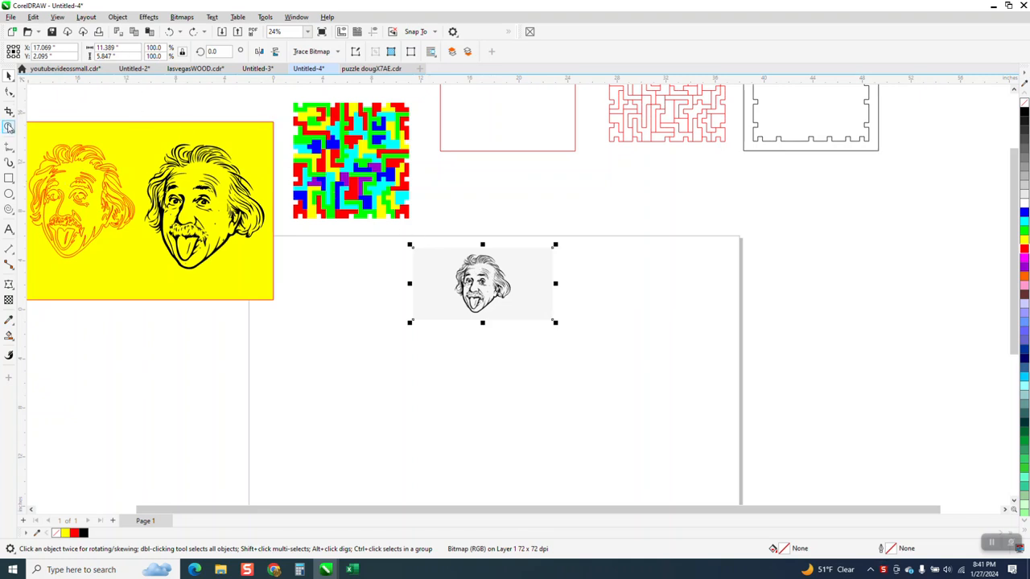
{"action": "left_click", "coordinate": [9, 126]}
{"action": "left_click_drag", "start_coordinate": [362, 235], "coordinate": [612, 341]}
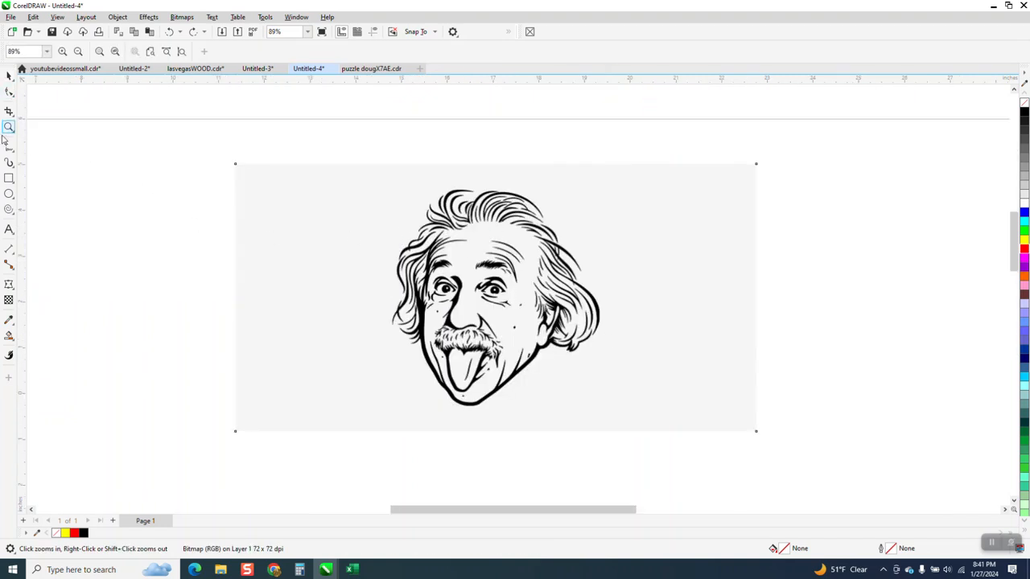
{"action": "left_click", "coordinate": [9, 178]}
{"action": "left_click_drag", "start_coordinate": [114, 134], "coordinate": [880, 477]}
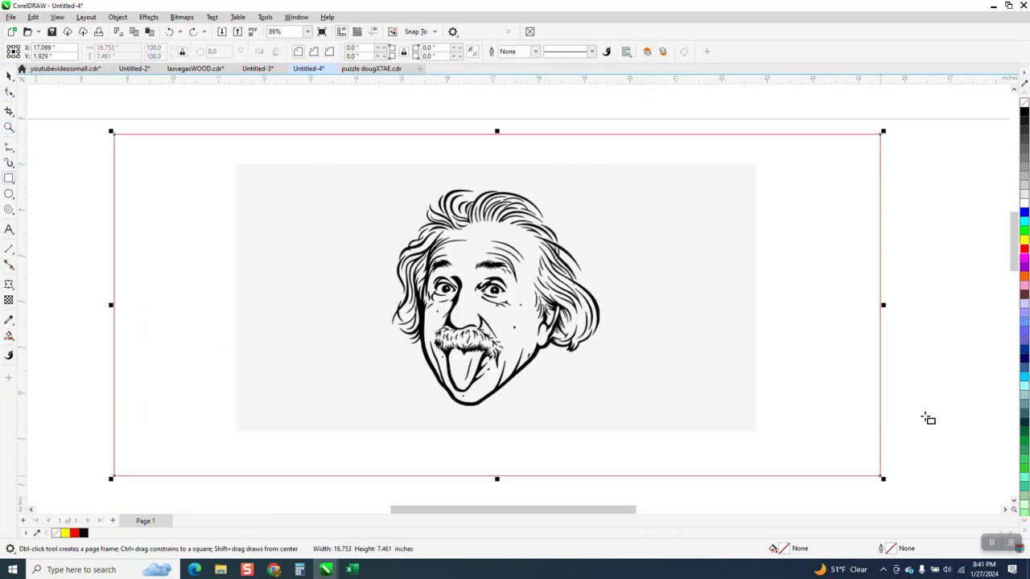
{"action": "left_click", "coordinate": [1024, 239]}
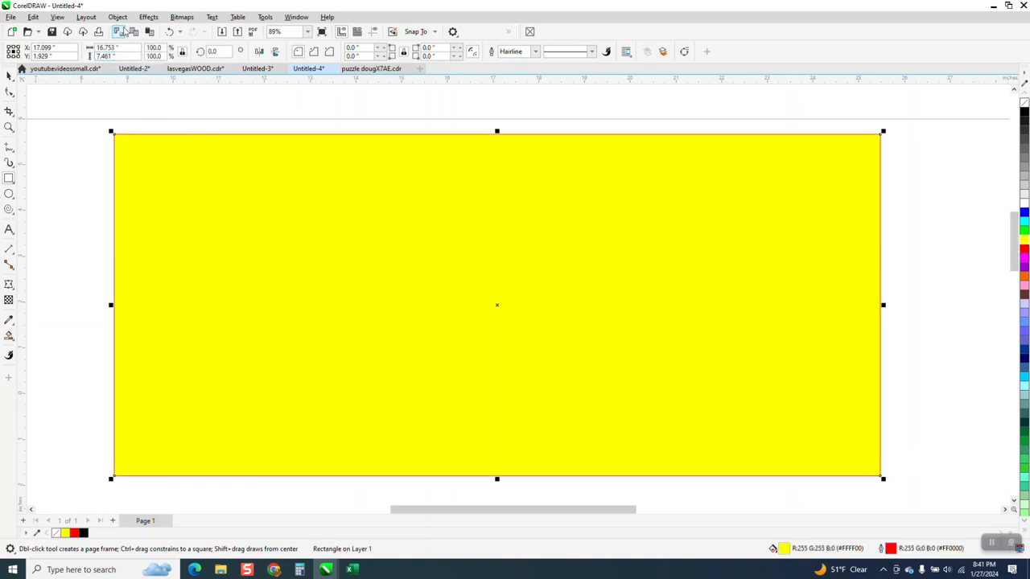
Step: Send the new yellow rectangle to the back of the page
{"action": "left_click", "coordinate": [117, 17]}
{"action": "mouse_move", "coordinate": [128, 190]}
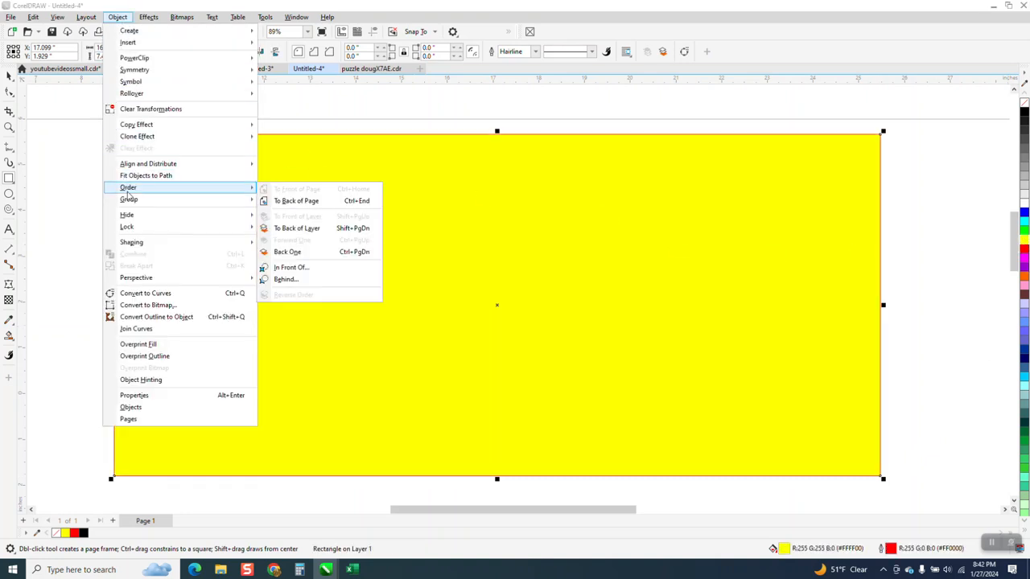
{"action": "left_click", "coordinate": [295, 200]}
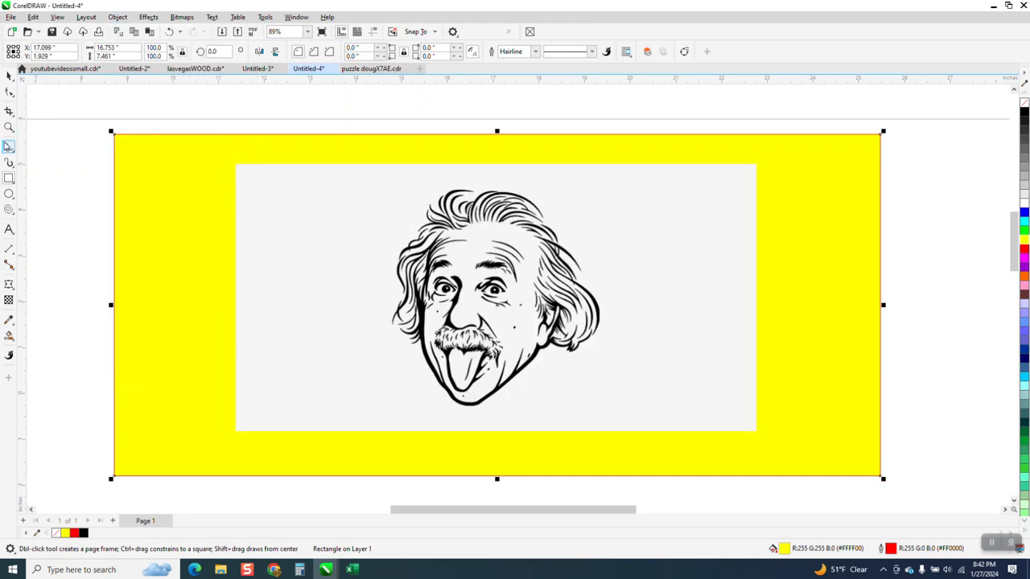
Step: Crop the Einstein bitmap closely around the head to about 4.97 by 4.88 inches
{"action": "key", "text": "space"}
{"action": "left_click", "coordinate": [250, 172]}
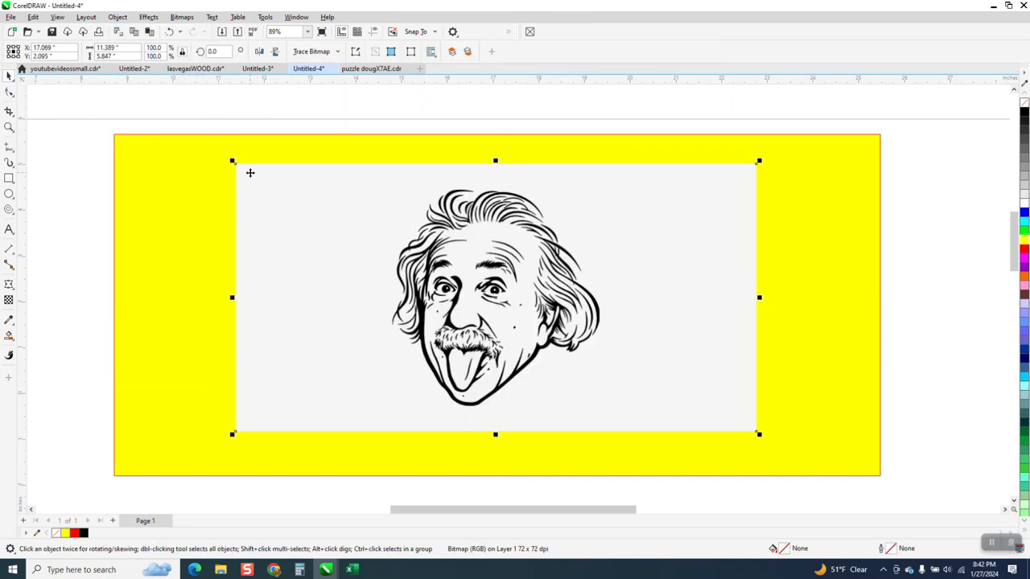
{"action": "left_click", "coordinate": [9, 111]}
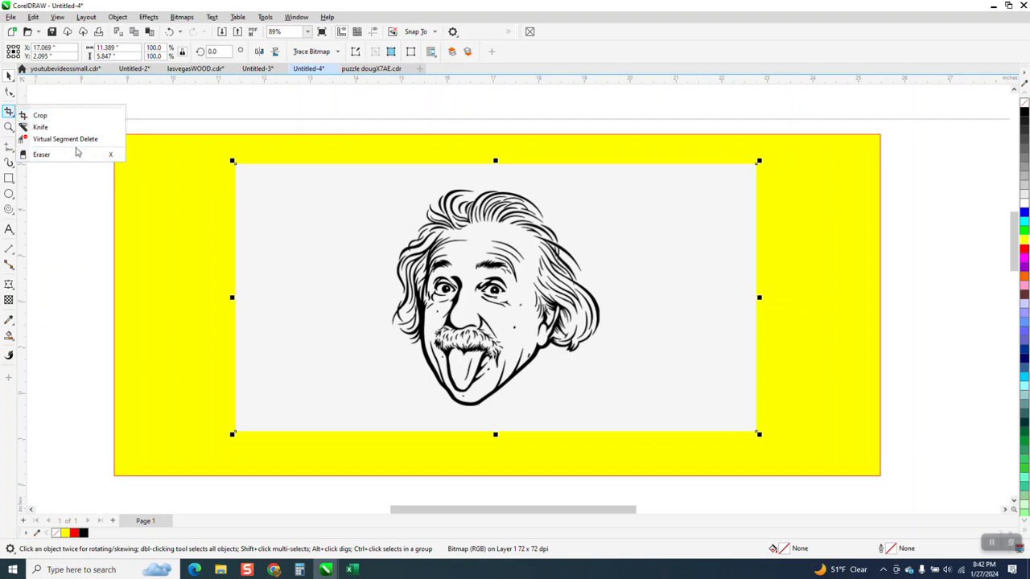
{"action": "left_click", "coordinate": [40, 115]}
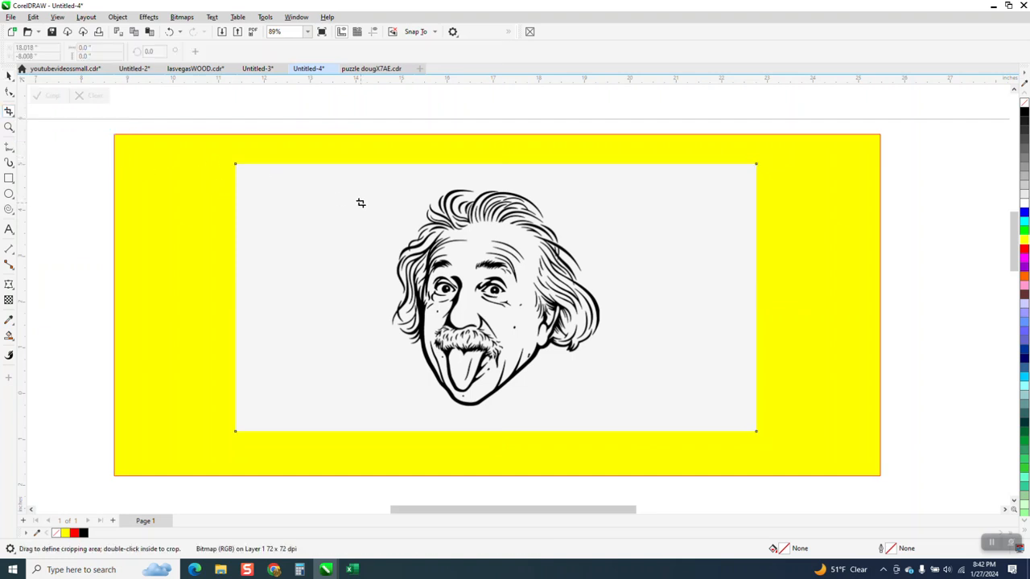
{"action": "left_click_drag", "start_coordinate": [394, 189], "coordinate": [609, 408]}
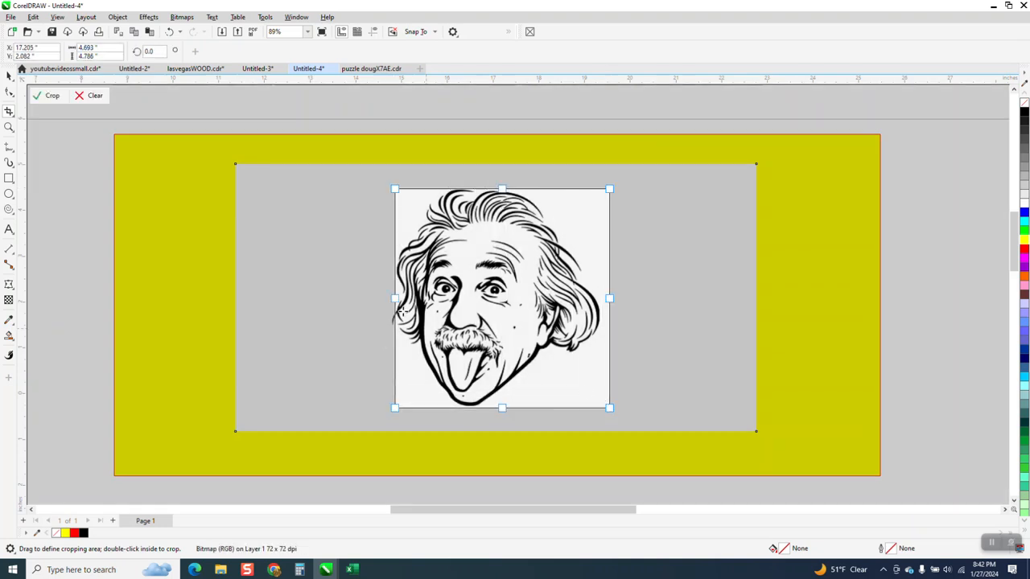
{"action": "left_click_drag", "start_coordinate": [393, 299], "coordinate": [382, 298]}
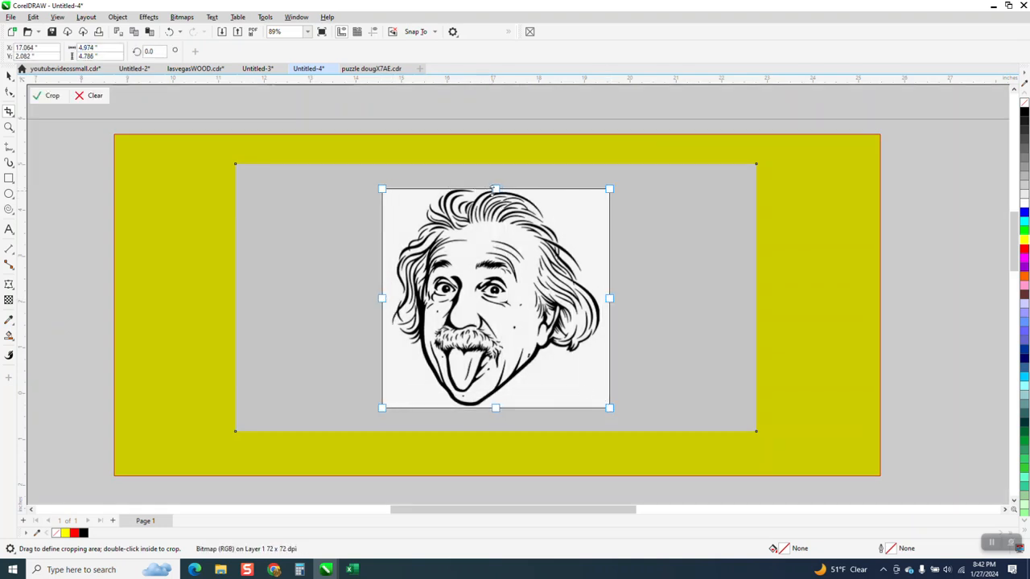
{"action": "left_click_drag", "start_coordinate": [496, 187], "coordinate": [495, 184]}
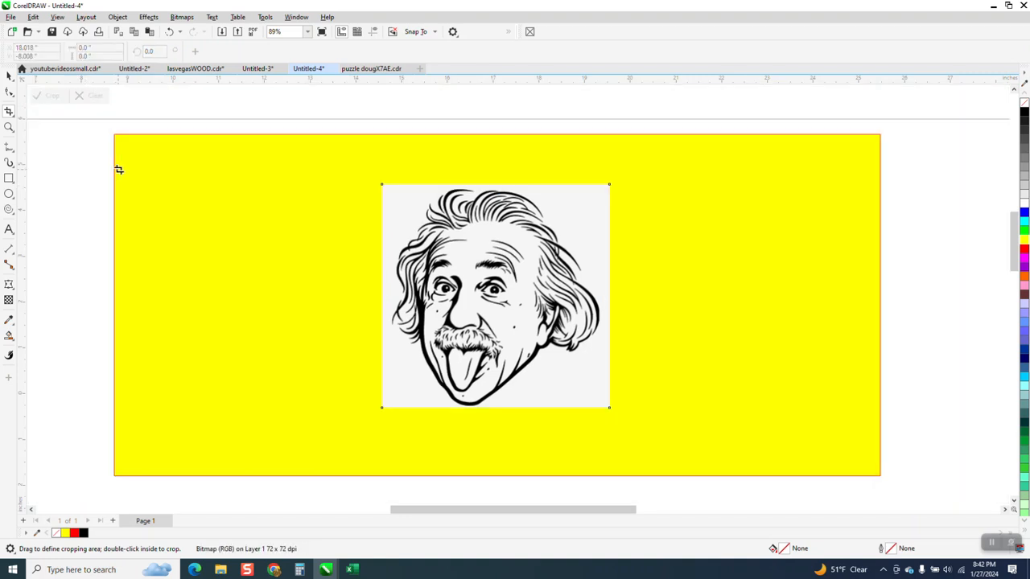
{"action": "left_click", "coordinate": [48, 95]}
Step: Move the cropped bitmap toward the left side of the yellow rectangle, leaving room beside it
{"action": "left_click", "coordinate": [6, 75]}
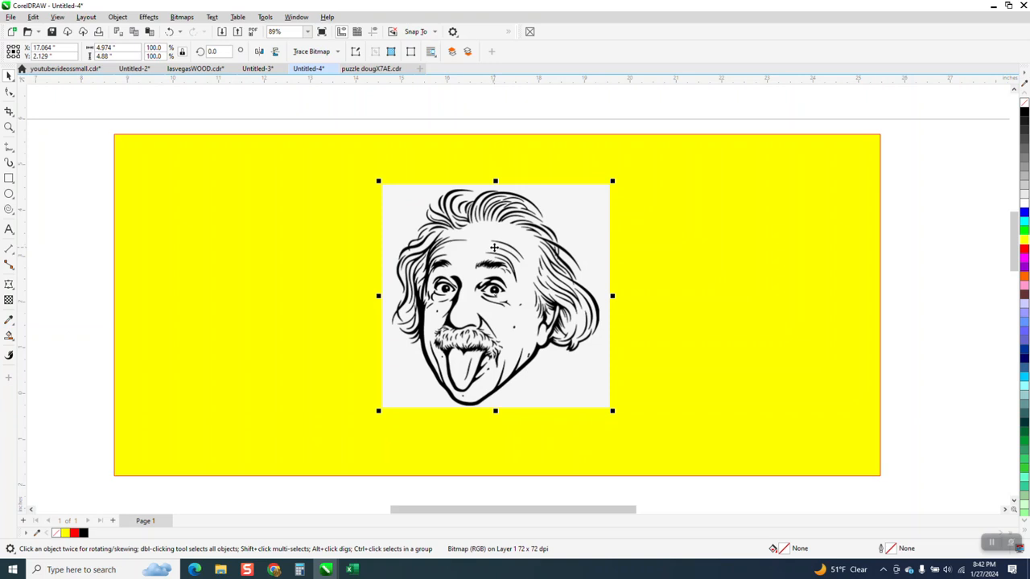
{"action": "left_click", "coordinate": [494, 248]}
{"action": "left_click_drag", "start_coordinate": [498, 250], "coordinate": [302, 241]}
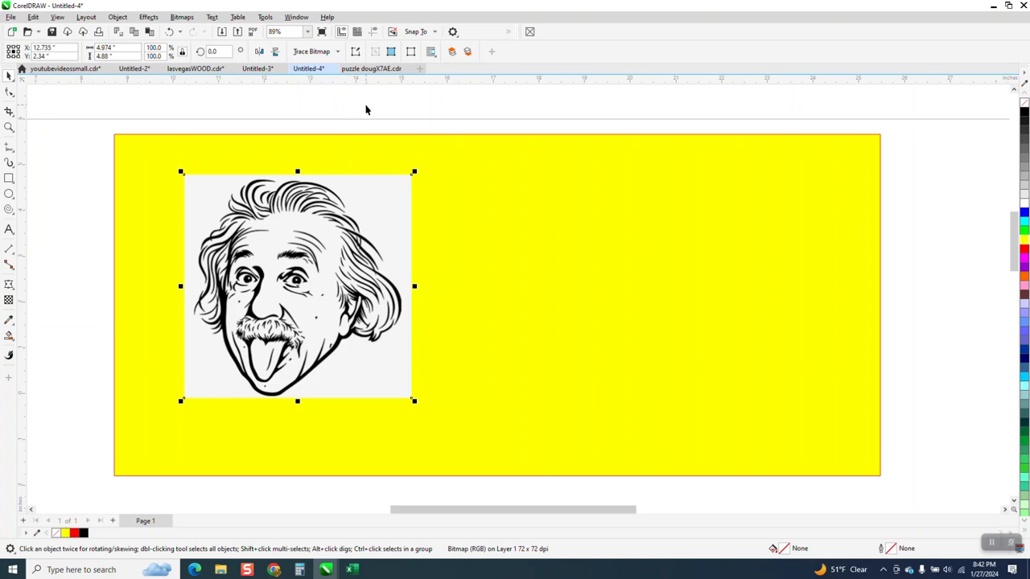
Step: Outline-trace the cropped bitmap as line art with the objects grouped by color, and move the trace to the right of the bitmap
{"action": "left_click", "coordinate": [338, 52]}
{"action": "mouse_move", "coordinate": [336, 101]}
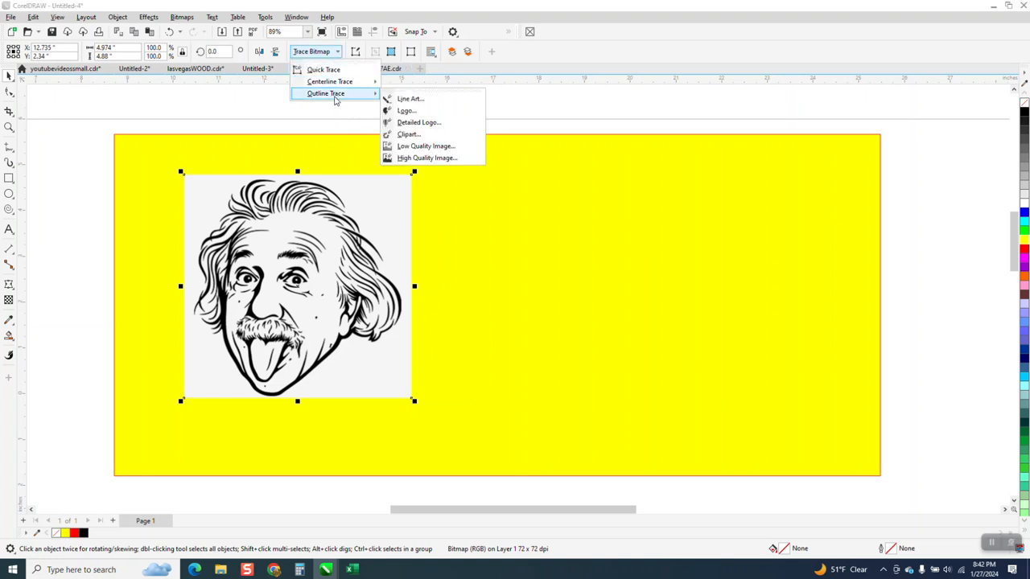
{"action": "left_click", "coordinate": [410, 99]}
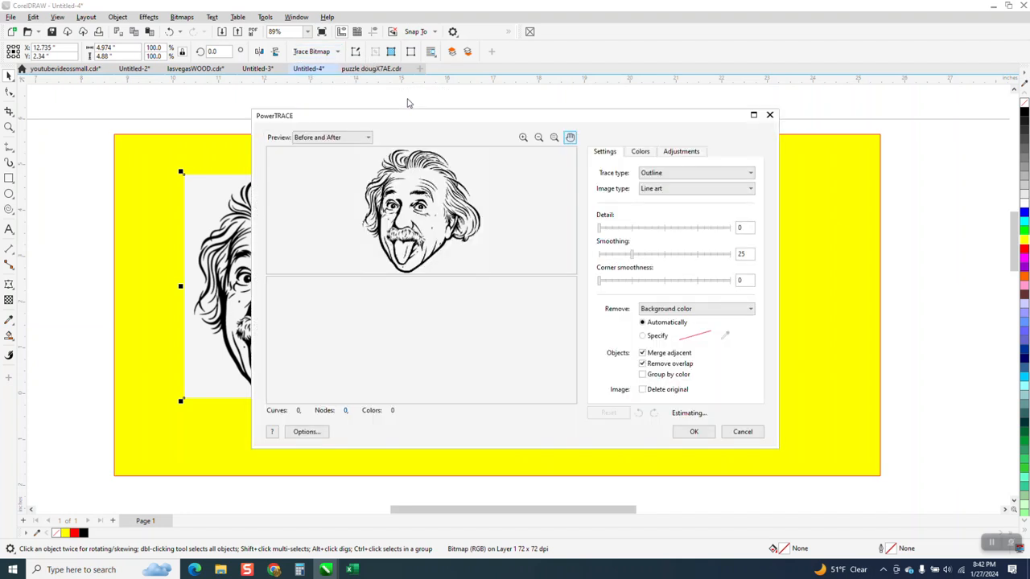
{"action": "left_click", "coordinate": [643, 375]}
{"action": "left_click", "coordinate": [692, 432]}
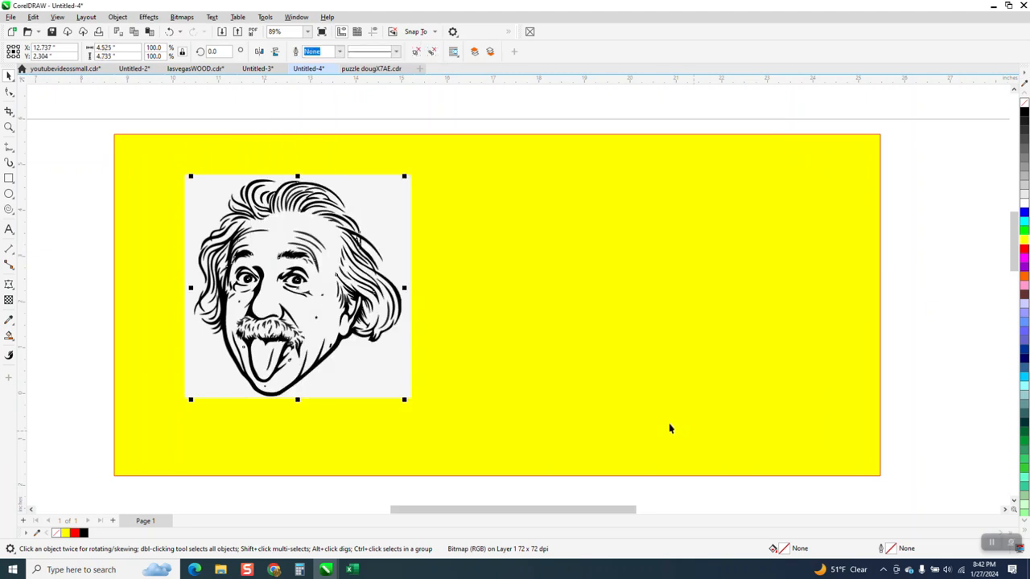
{"action": "left_click_drag", "start_coordinate": [292, 273], "coordinate": [529, 290]}
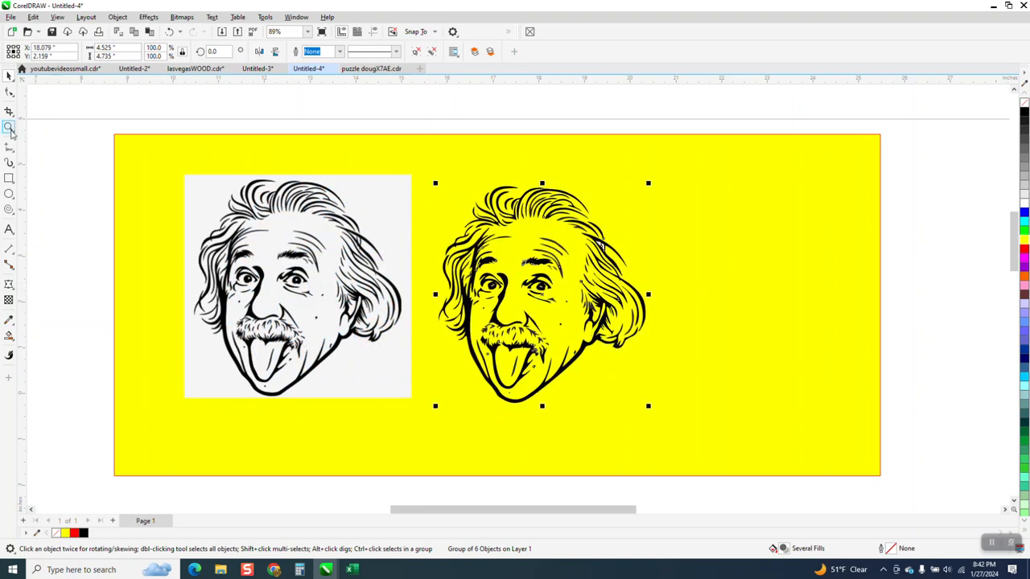
Step: Ungroup the traced portrait one level into its separate color groups
{"action": "left_click", "coordinate": [9, 128]}
{"action": "left_click_drag", "start_coordinate": [586, 241], "coordinate": [636, 269]}
{"action": "scroll", "coordinate": [409, 263], "scroll_direction": "down", "scroll_amount": 5}
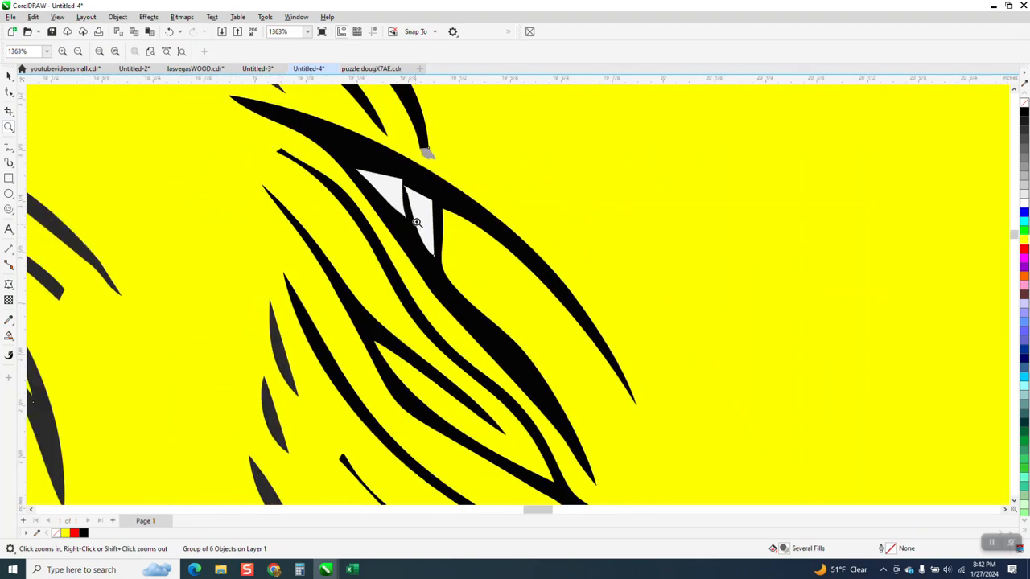
{"action": "scroll", "coordinate": [381, 257], "scroll_direction": "down", "scroll_amount": 3}
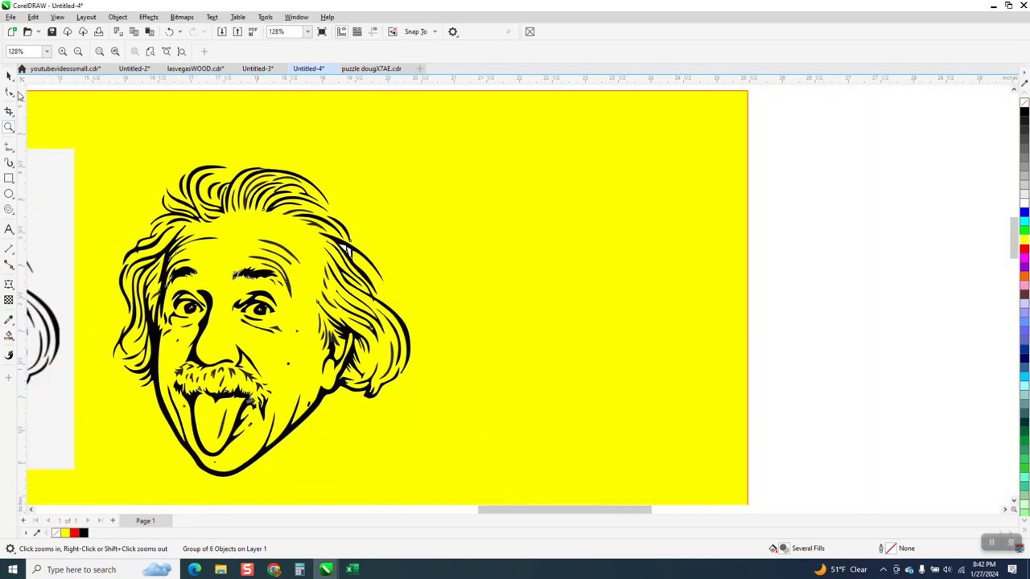
{"action": "left_click", "coordinate": [9, 74]}
{"action": "left_click", "coordinate": [119, 17]}
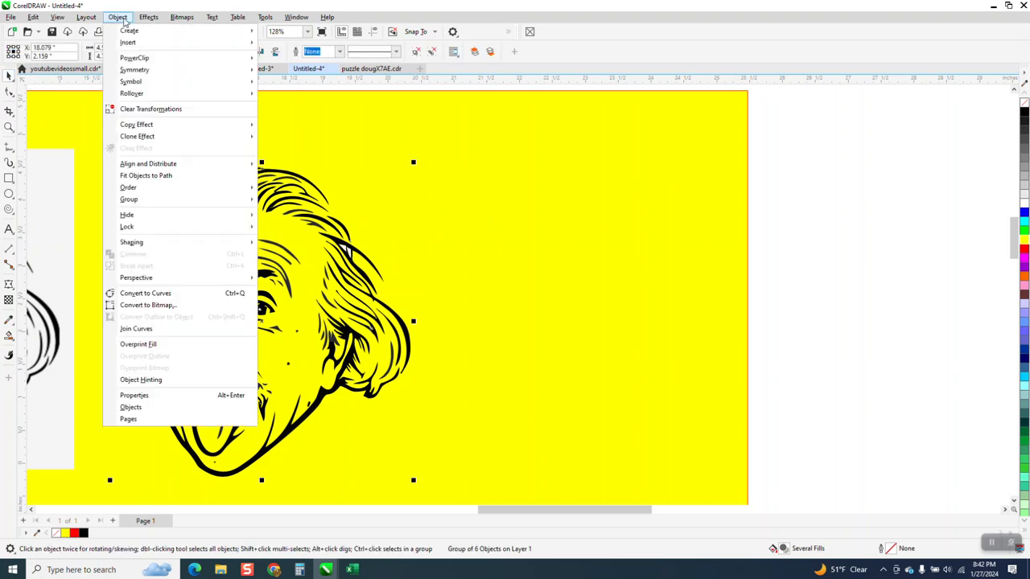
{"action": "mouse_move", "coordinate": [141, 202]}
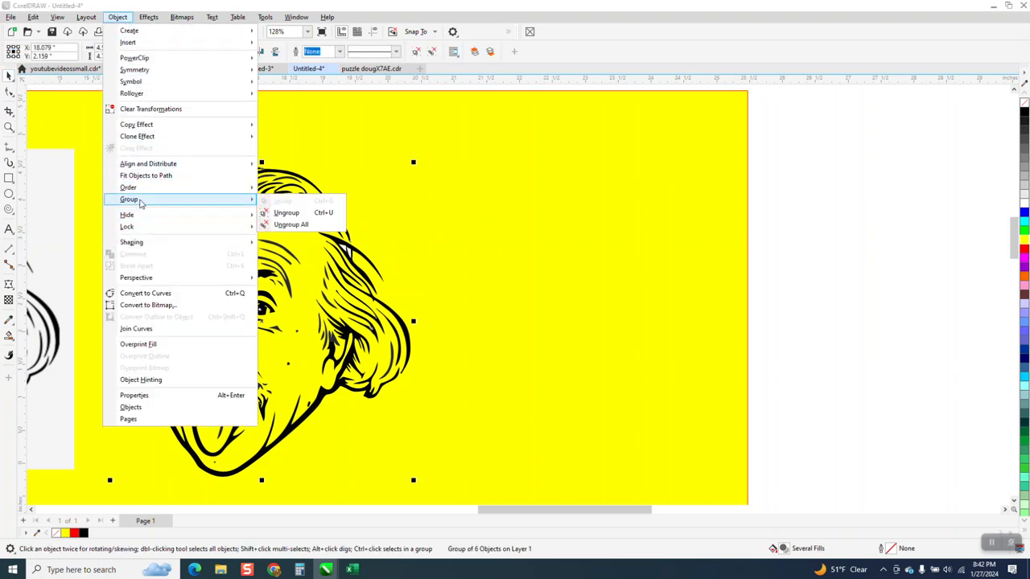
{"action": "left_click", "coordinate": [280, 214]}
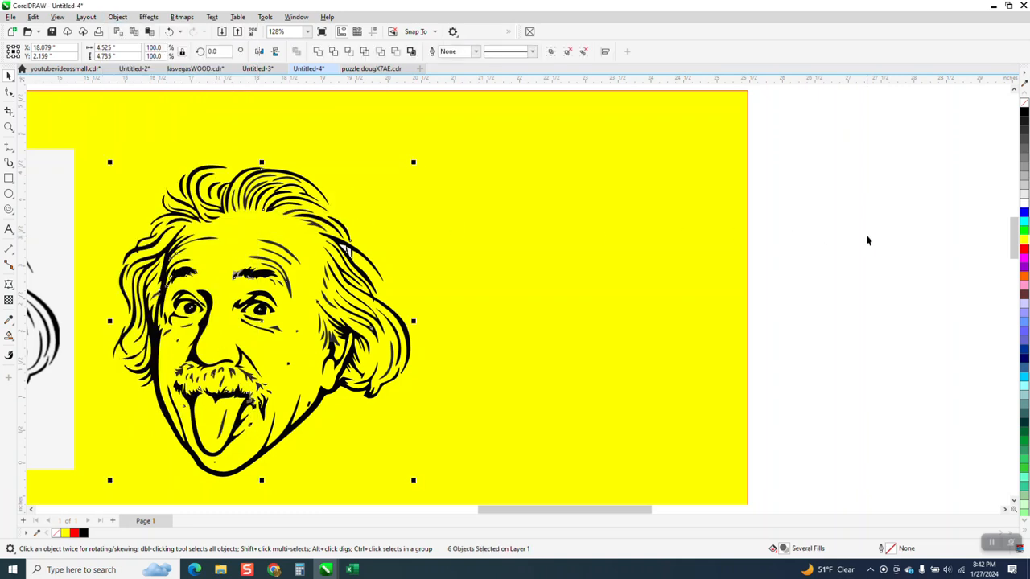
Step: Move only the trace's black color group 5 inches to the right, away from the remaining color groups
{"action": "left_click", "coordinate": [765, 249]}
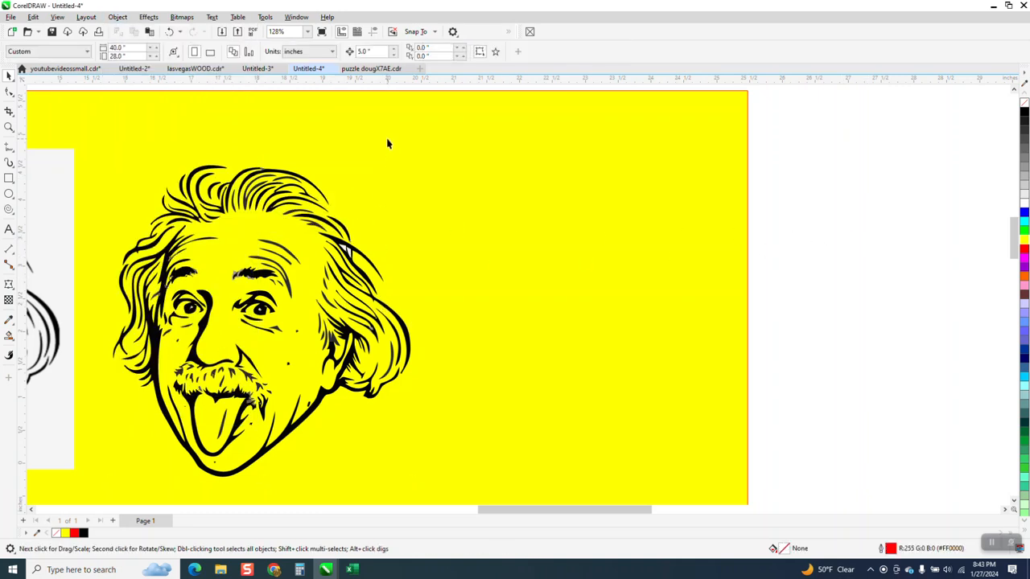
{"action": "left_click", "coordinate": [404, 322]}
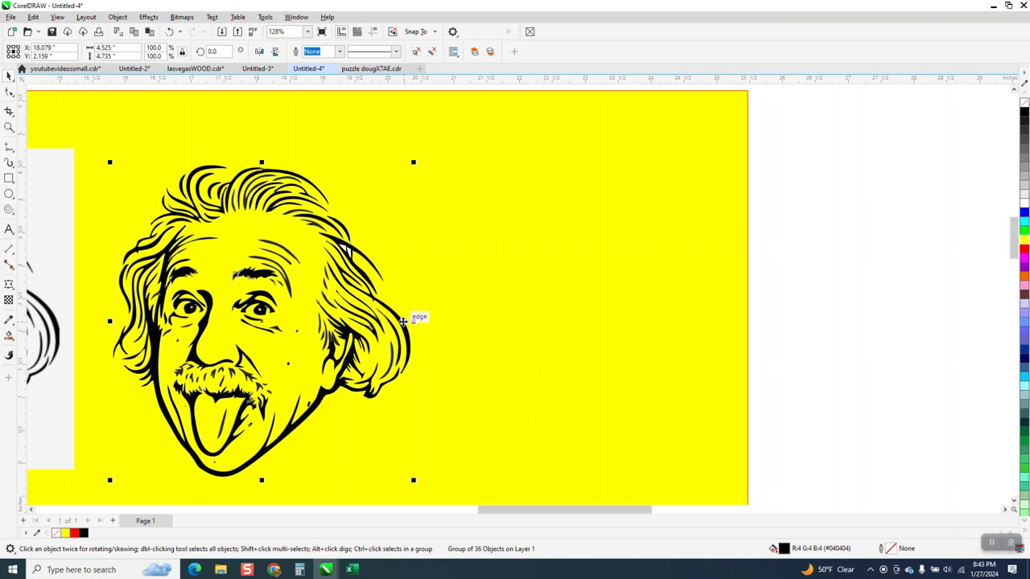
{"action": "key", "text": "r"}
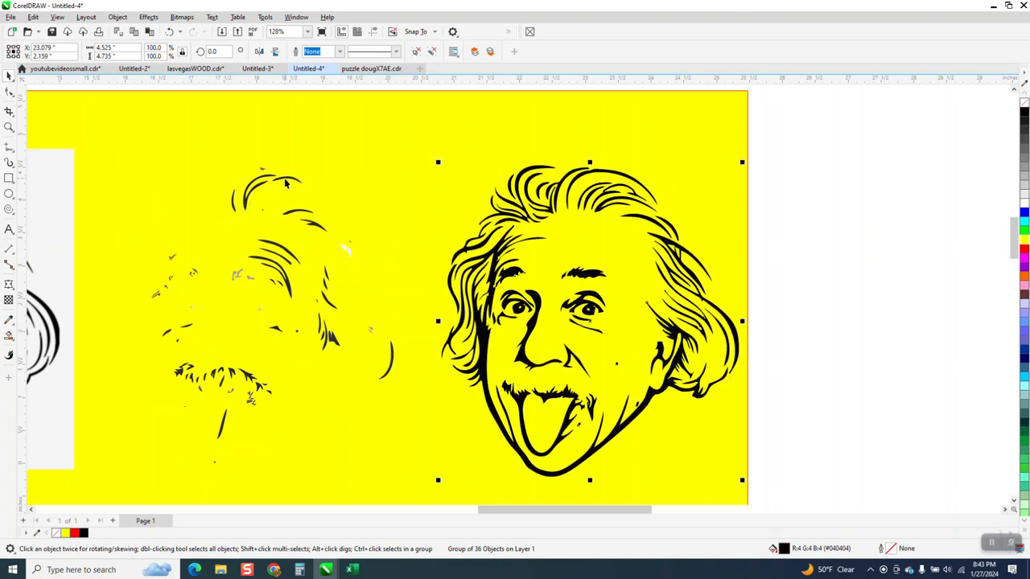
Step: Move the trace's dark gray (#2B2B2B) color group 5 inches to the right, onto the black artwork
{"action": "left_click", "coordinate": [285, 178]}
{"action": "key", "text": "r"}
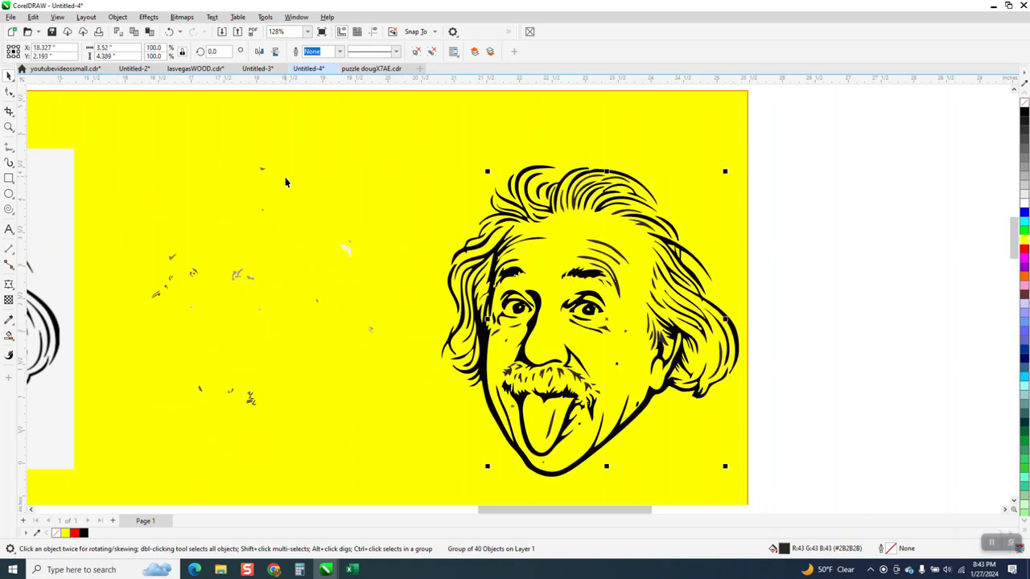
{"action": "scroll", "coordinate": [336, 269], "scroll_direction": "down", "scroll_amount": 2}
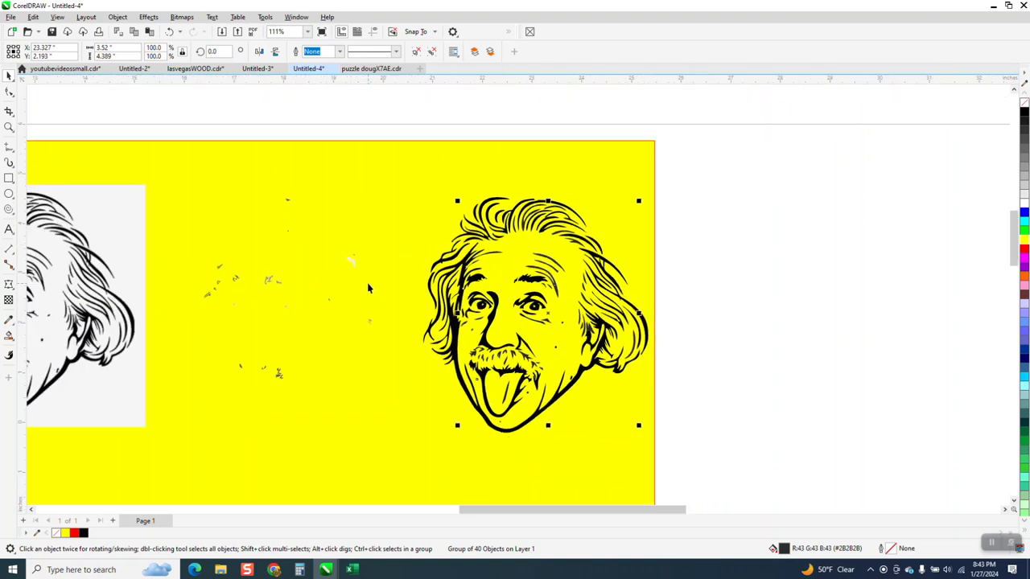
Step: Delete all the stray color pieces remaining between the bitmap and the black artwork
{"action": "left_click_drag", "start_coordinate": [181, 119], "coordinate": [192, 207]}
{"action": "left_click_drag", "start_coordinate": [396, 415], "coordinate": [403, 426]}
{"action": "key", "text": "Delete"}
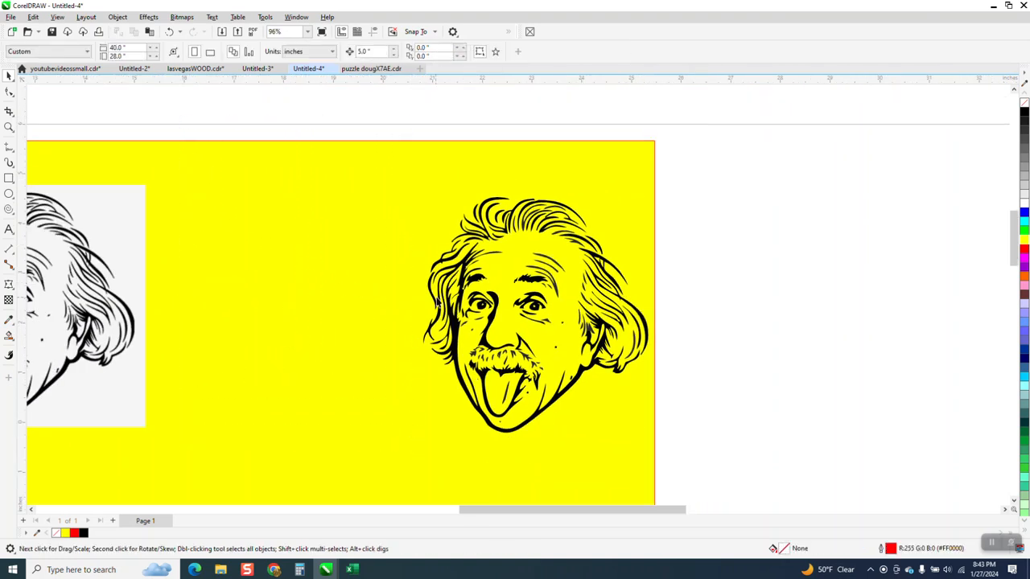
Step: Undo the edits back to the freshly made color-grouped trace and delete that trace from over the bitmap
{"action": "left_click", "coordinate": [172, 33]}
{"action": "left_click", "coordinate": [171, 33]}
{"action": "left_click", "coordinate": [173, 34]}
{"action": "left_click", "coordinate": [171, 33]}
{"action": "left_click", "coordinate": [171, 33]}
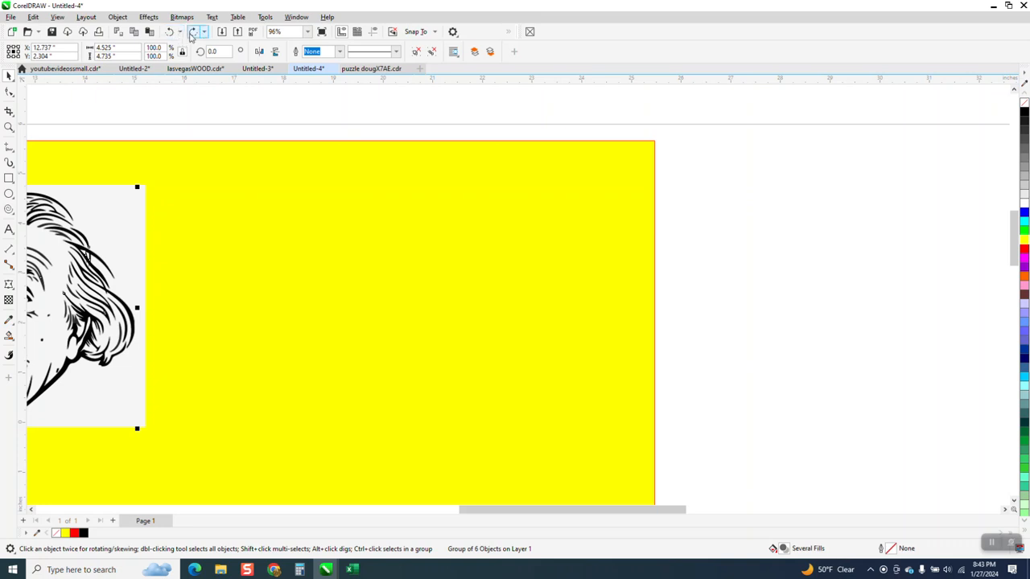
{"action": "scroll", "coordinate": [386, 232], "scroll_direction": "down", "scroll_amount": 1}
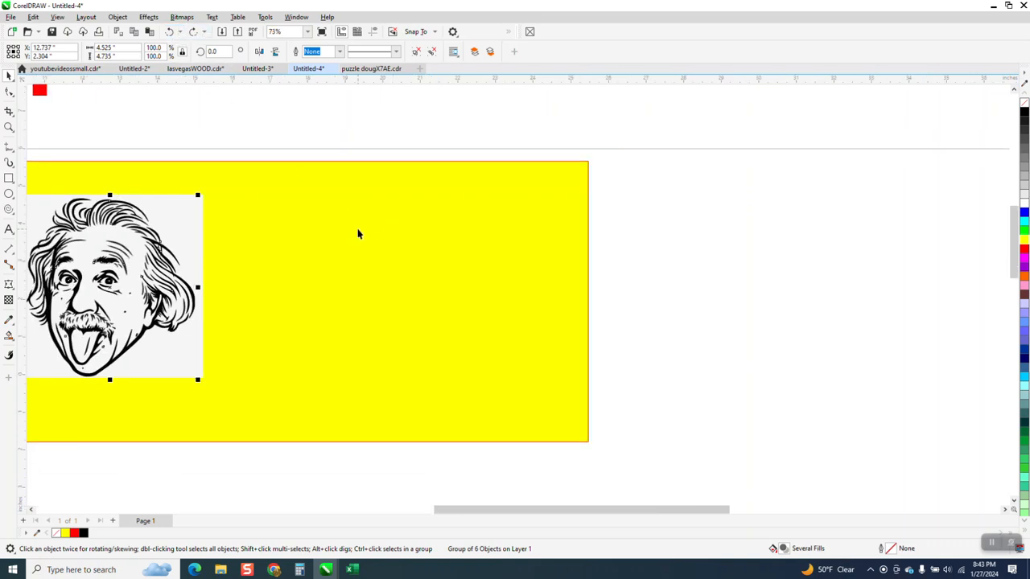
{"action": "key", "text": "Delete"}
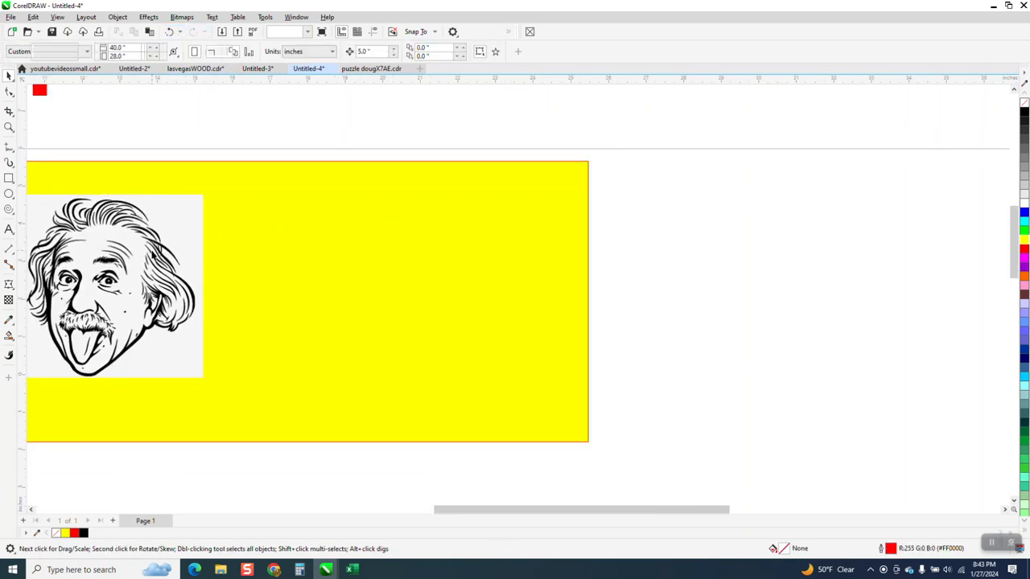
Step: Outline-trace the cropped bitmap as line art without grouping by color, and move the trace to the right of the bitmap
{"action": "left_click", "coordinate": [155, 251]}
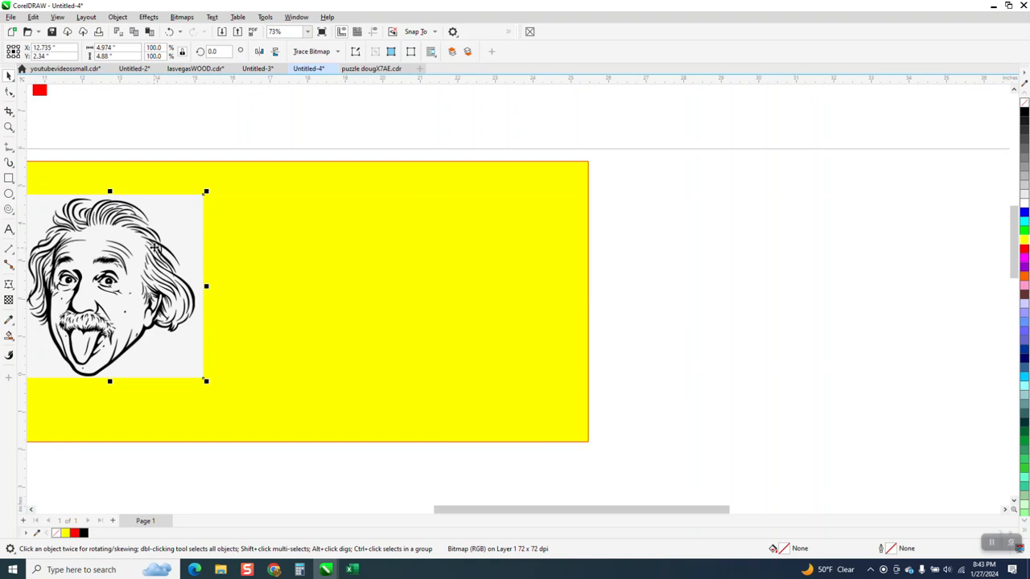
{"action": "left_click", "coordinate": [337, 53]}
{"action": "mouse_move", "coordinate": [334, 96]}
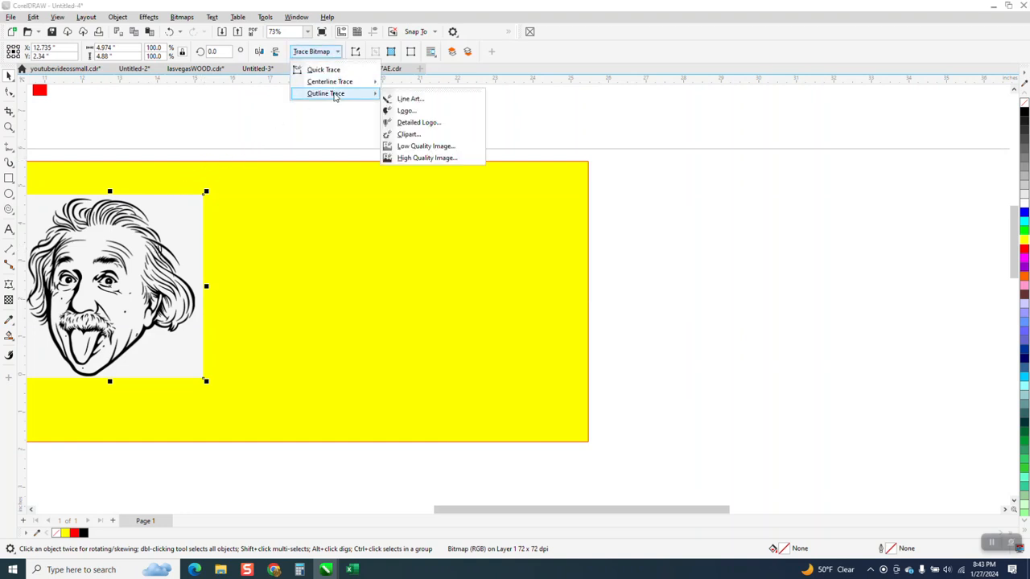
{"action": "left_click", "coordinate": [409, 98]}
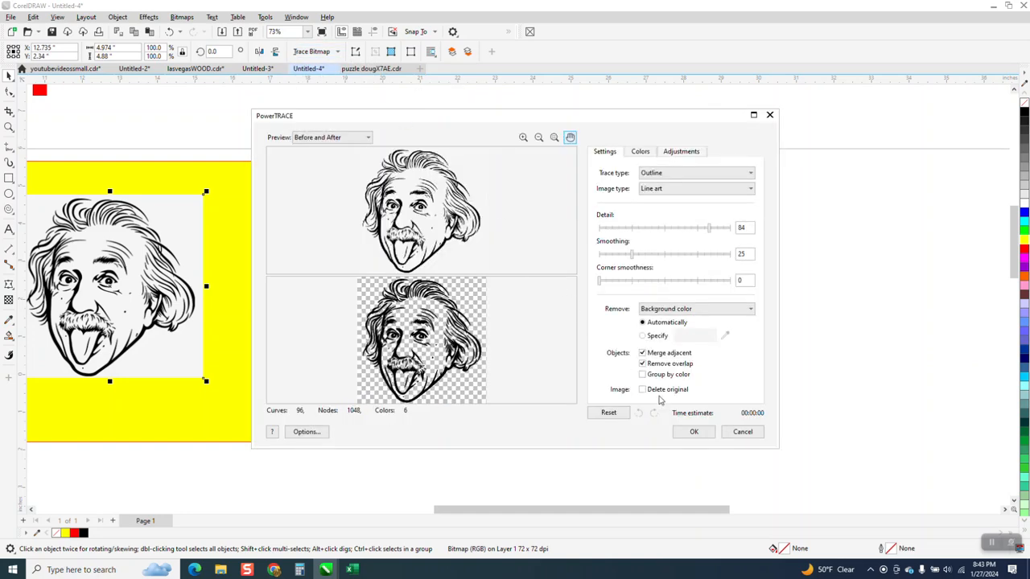
{"action": "left_click", "coordinate": [693, 431]}
{"action": "left_click_drag", "start_coordinate": [94, 282], "coordinate": [328, 279]}
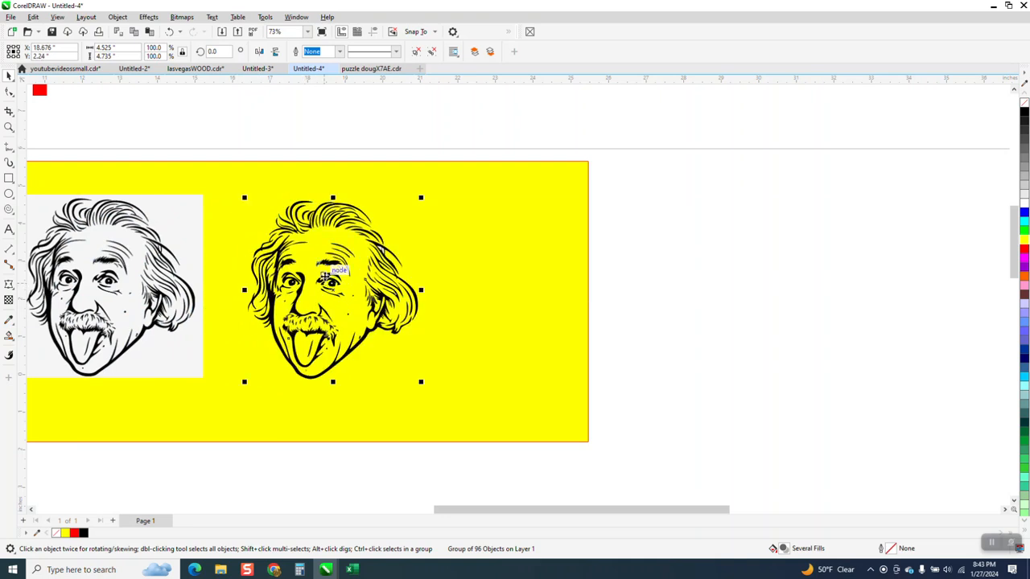
Step: Ungroup all objects of the new trace into individual curves
{"action": "left_click", "coordinate": [118, 17]}
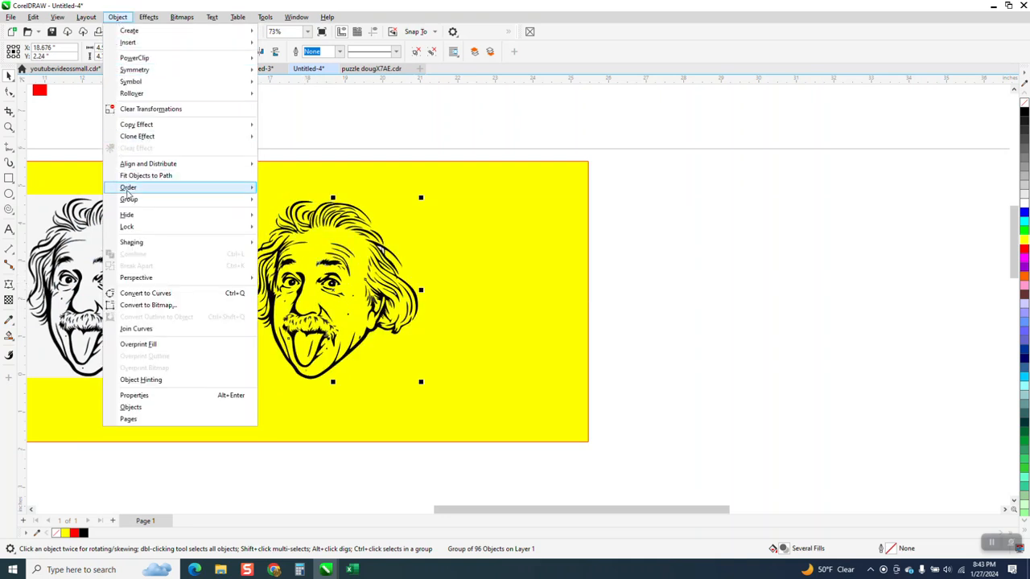
{"action": "mouse_move", "coordinate": [128, 188]}
{"action": "left_click", "coordinate": [273, 212]}
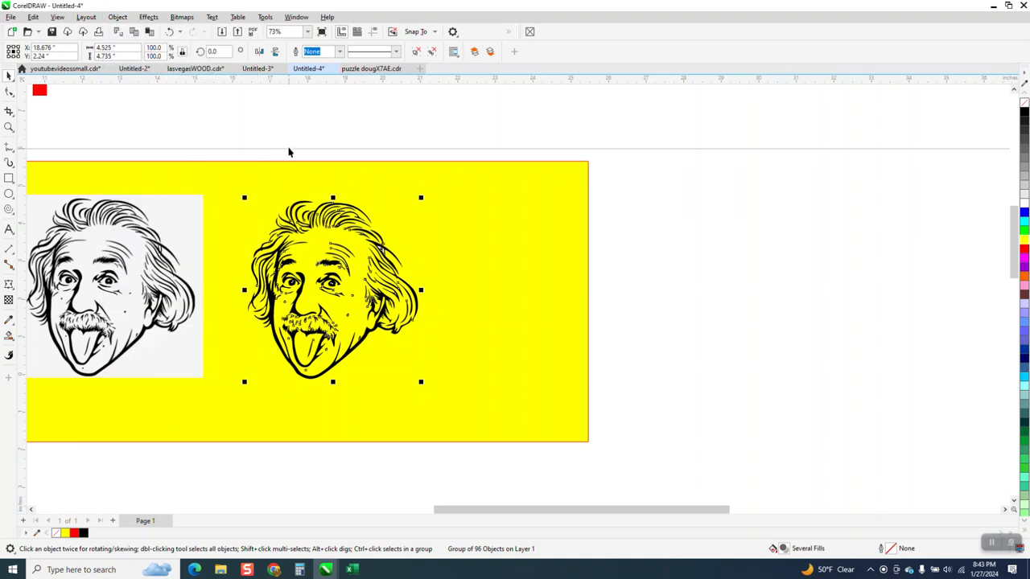
Step: Stretch the yellow rectangle's right side outward to a width of about 19.24 inches
{"action": "left_click", "coordinate": [290, 147]}
{"action": "left_click", "coordinate": [542, 280]}
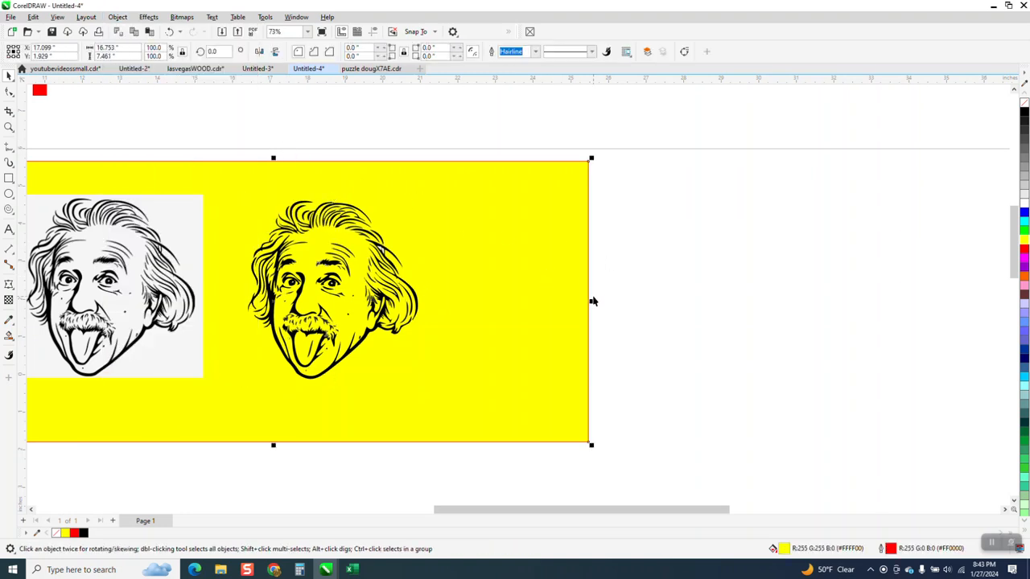
{"action": "left_click_drag", "start_coordinate": [592, 301], "coordinate": [684, 301]}
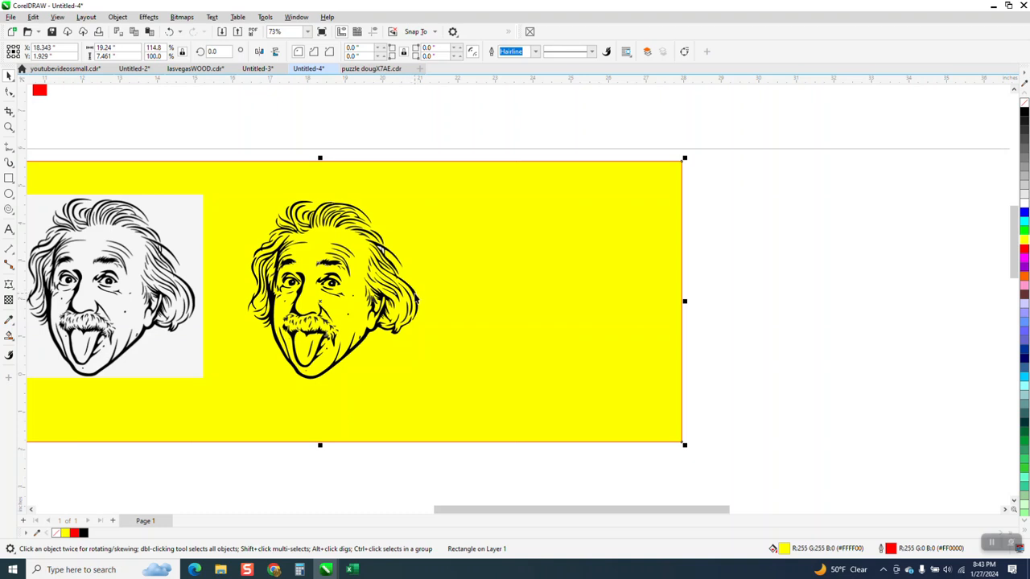
Step: Find all objects on the current page that match the properties of the black hair curve in the trace
{"action": "left_click", "coordinate": [417, 299]}
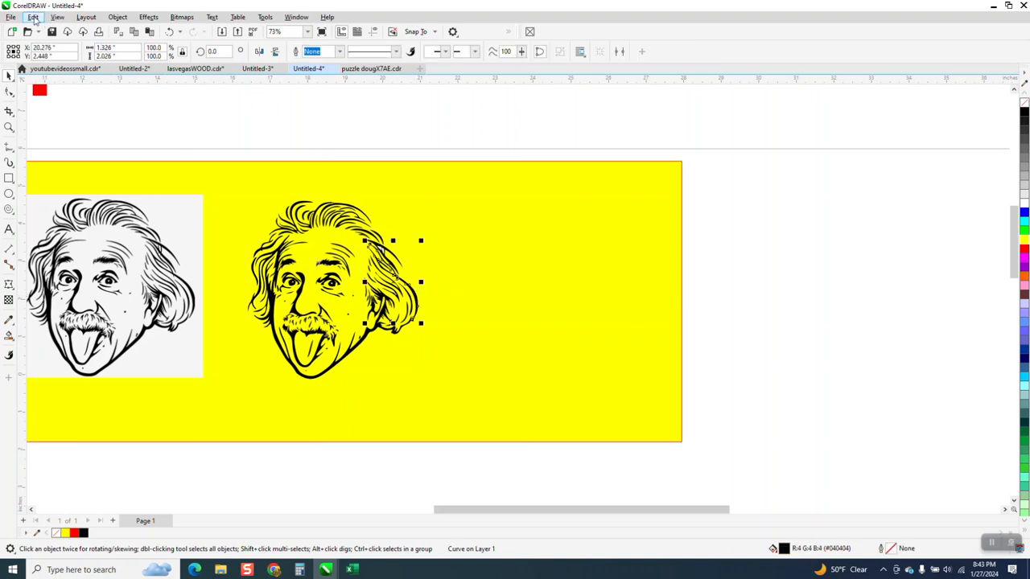
{"action": "left_click", "coordinate": [34, 20]}
{"action": "left_click", "coordinate": [56, 200]}
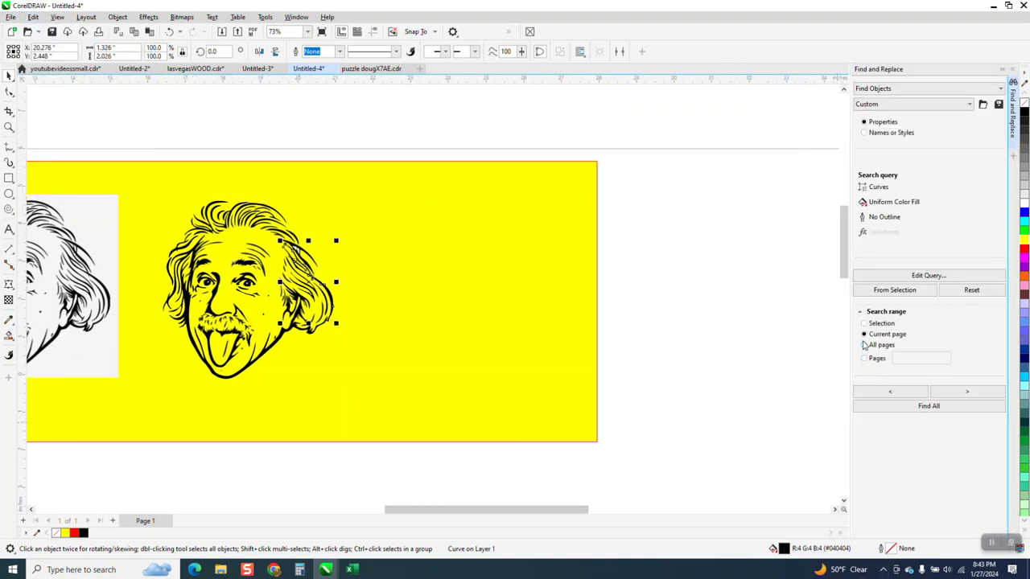
{"action": "left_click", "coordinate": [875, 291]}
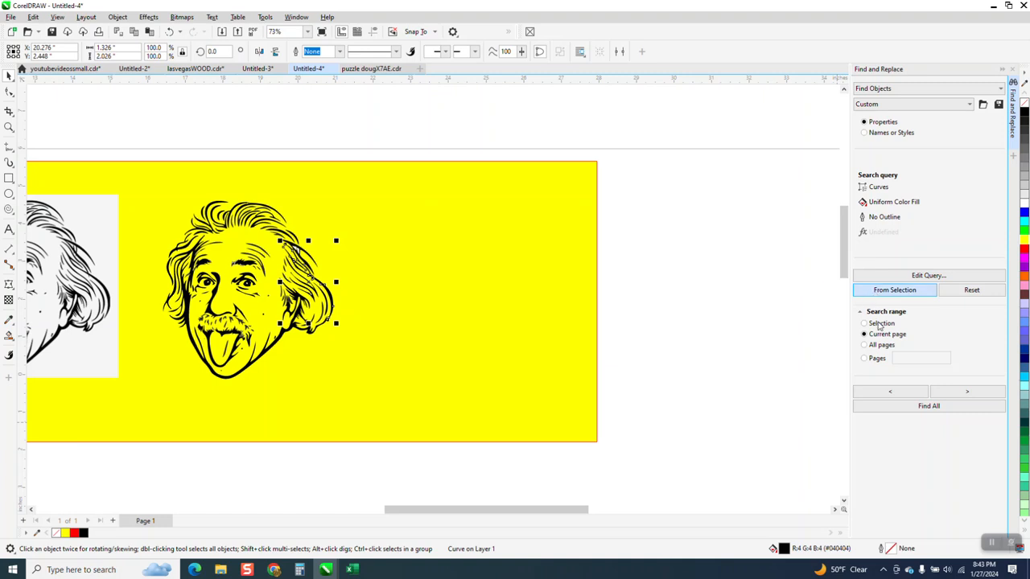
{"action": "left_click", "coordinate": [909, 408]}
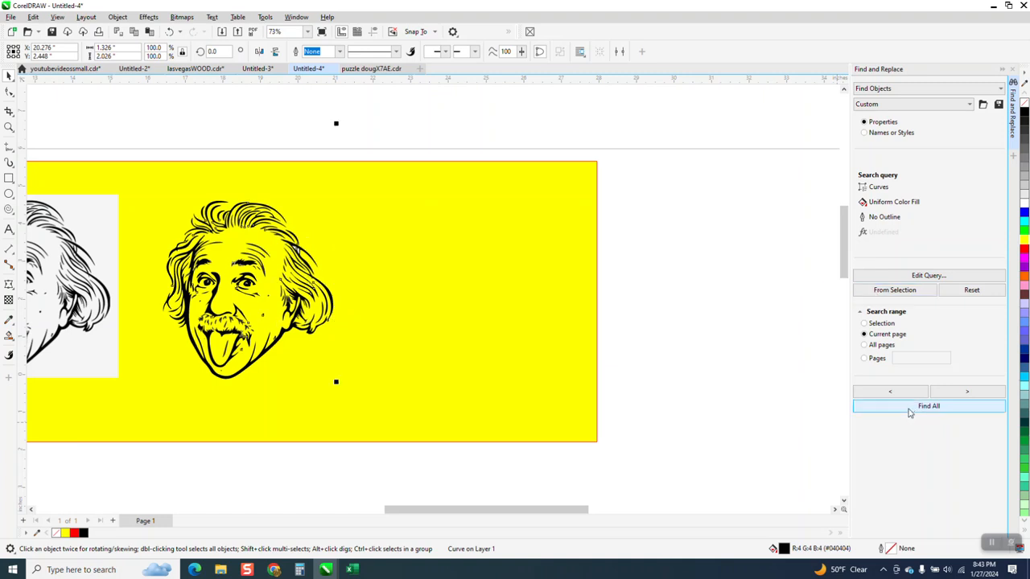
{"action": "scroll", "coordinate": [564, 338], "scroll_direction": "down", "scroll_amount": 6}
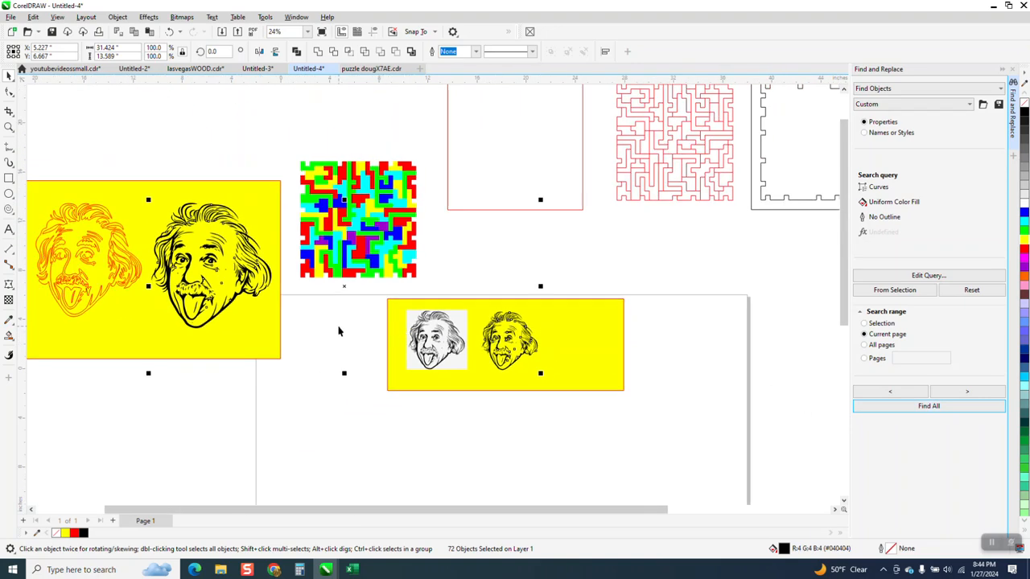
Step: Undo the yellow rectangle's widening and delete the older black portrait from the larger yellow rectangle beside the page
{"action": "left_click", "coordinate": [170, 33]}
{"action": "left_click_drag", "start_coordinate": [144, 169], "coordinate": [172, 269]}
{"action": "left_click_drag", "start_coordinate": [268, 343], "coordinate": [276, 360]}
{"action": "key", "text": "Delete"}
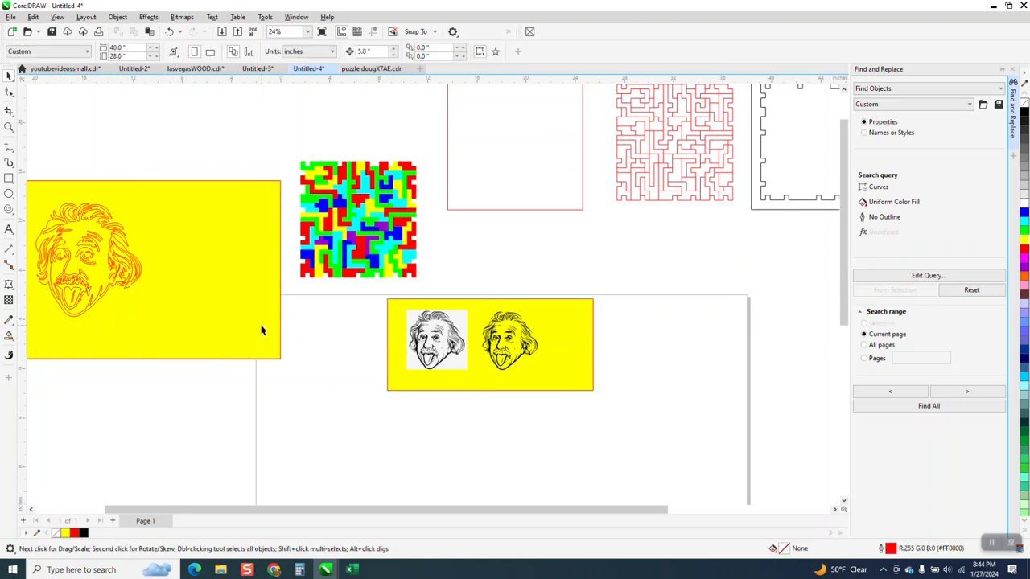
Step: Find all curves matching the trace's black (#040404) hair curve on the current page and group them
{"action": "scroll", "coordinate": [256, 326], "scroll_direction": "down", "scroll_amount": 1}
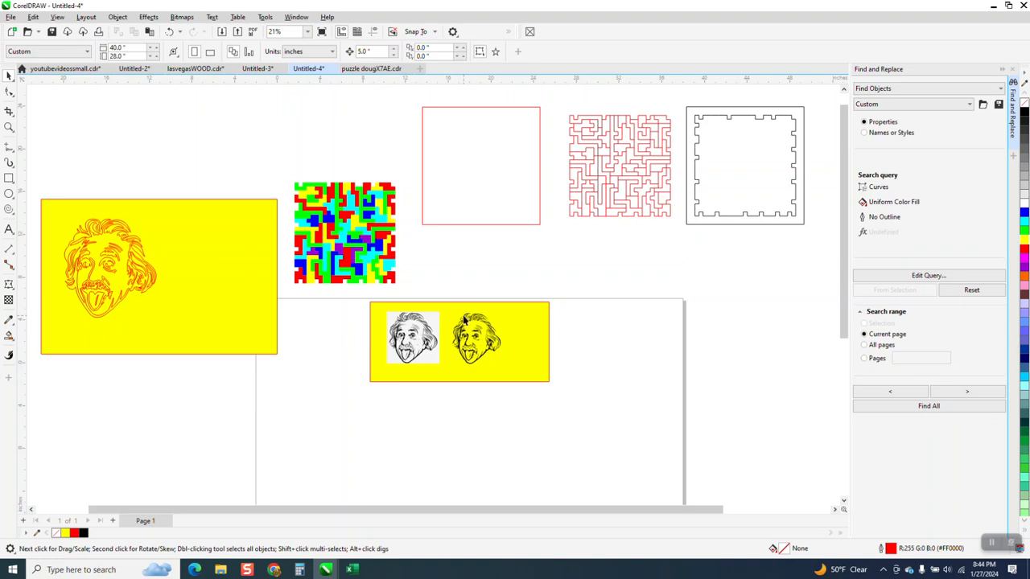
{"action": "left_click", "coordinate": [9, 127]}
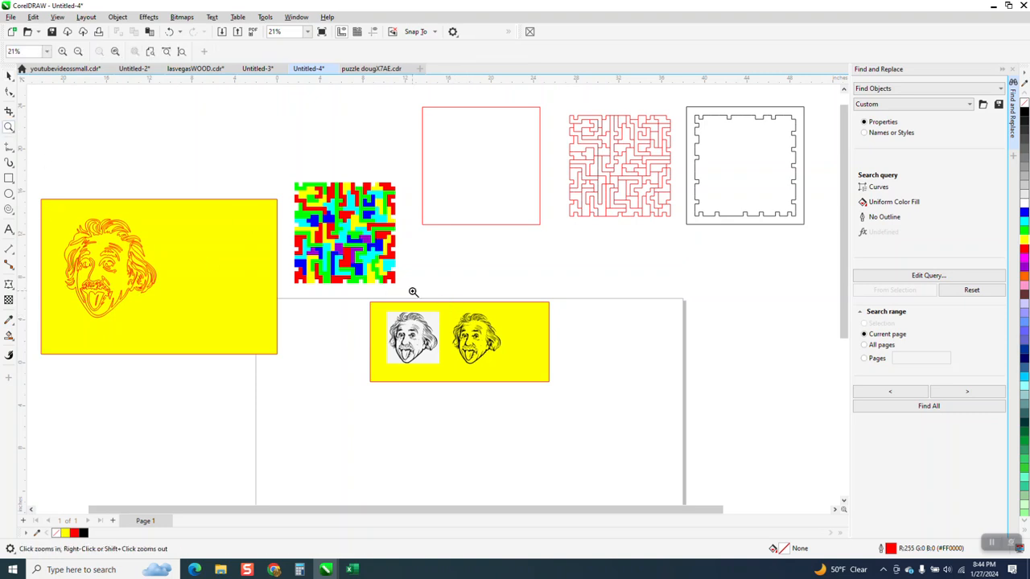
{"action": "left_click_drag", "start_coordinate": [409, 292], "coordinate": [668, 404]}
{"action": "left_click", "coordinate": [9, 76]}
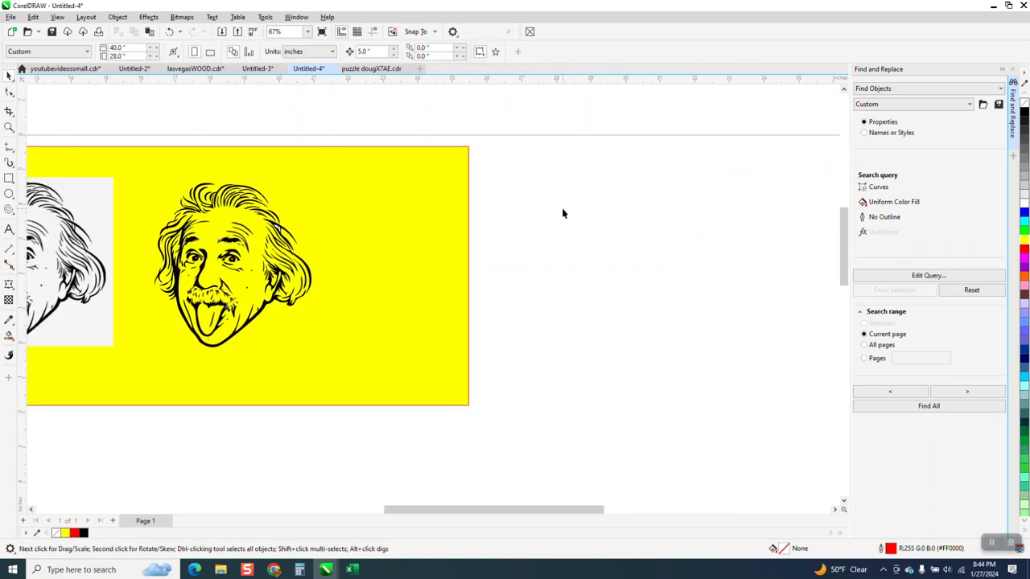
{"action": "left_click", "coordinate": [309, 274]}
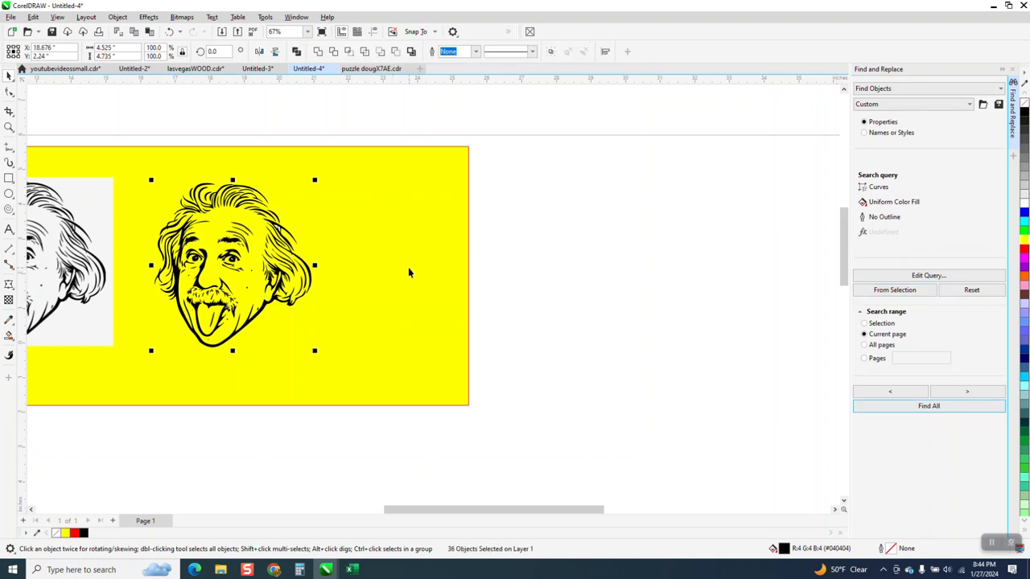
{"action": "key", "text": "ctrl+g"}
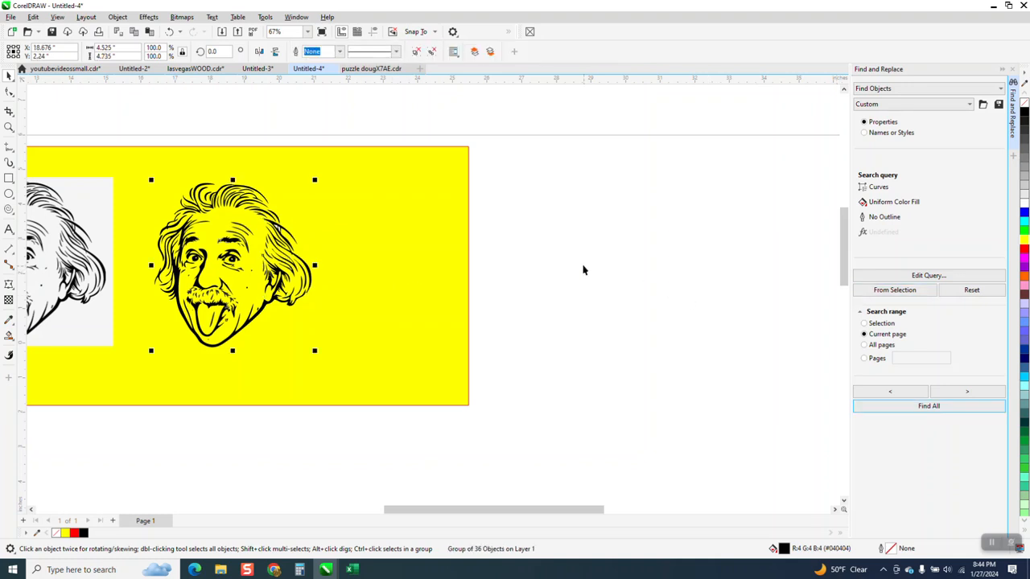
Step: Move the grouped black curves 5 inches to the right, away from the remaining trace pieces
{"action": "left_click", "coordinate": [584, 271]}
{"action": "left_click", "coordinate": [311, 271]}
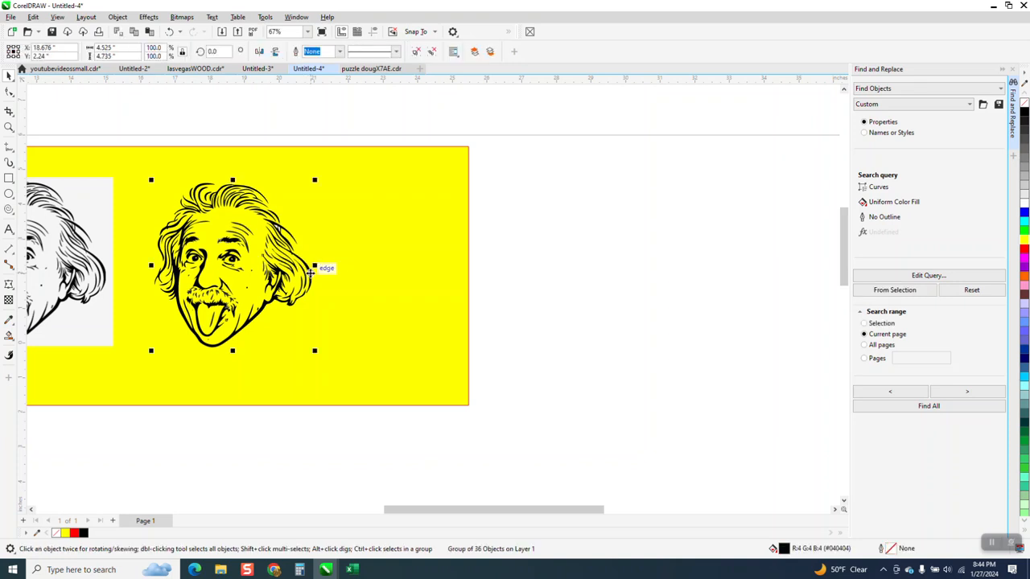
{"action": "key", "text": "Right"}
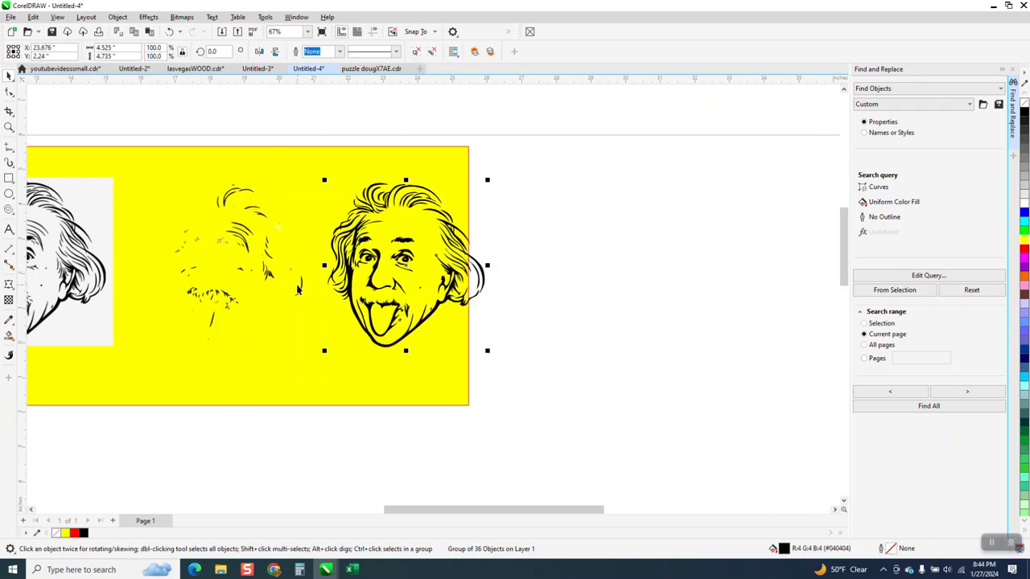
{"action": "left_click", "coordinate": [9, 336]}
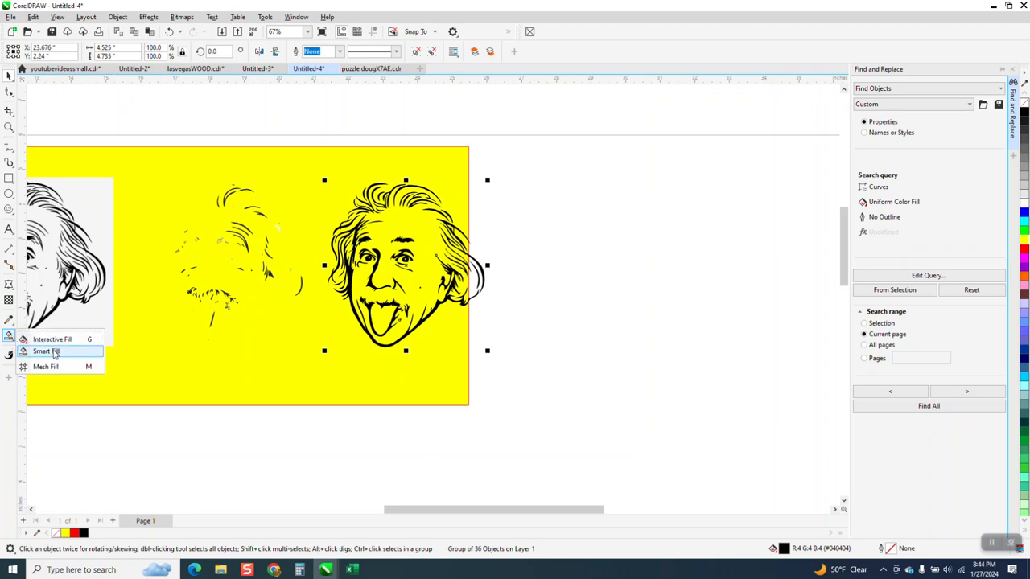
{"action": "left_click", "coordinate": [9, 321]}
{"action": "left_click", "coordinate": [53, 325]}
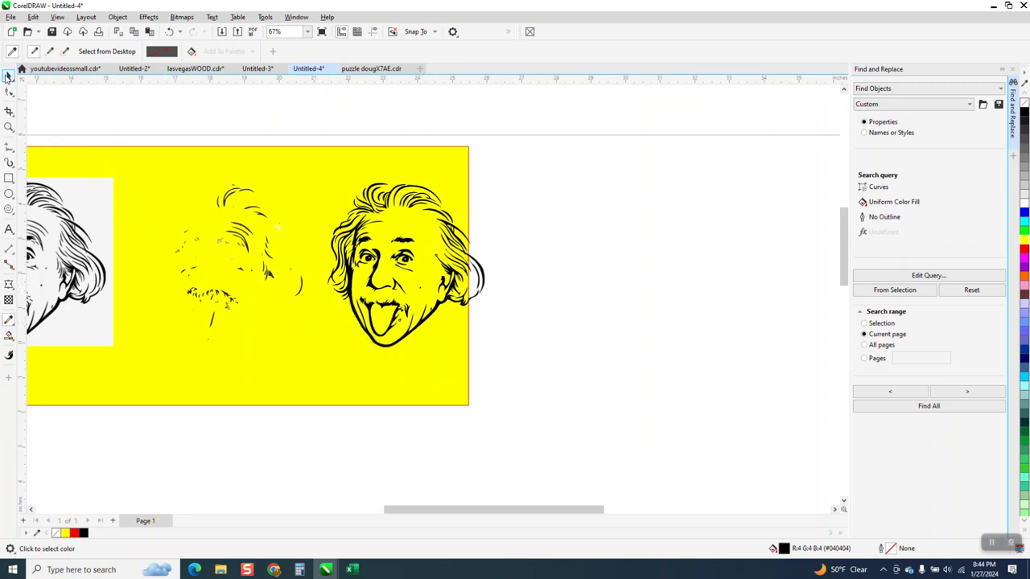
{"action": "left_click", "coordinate": [9, 75]}
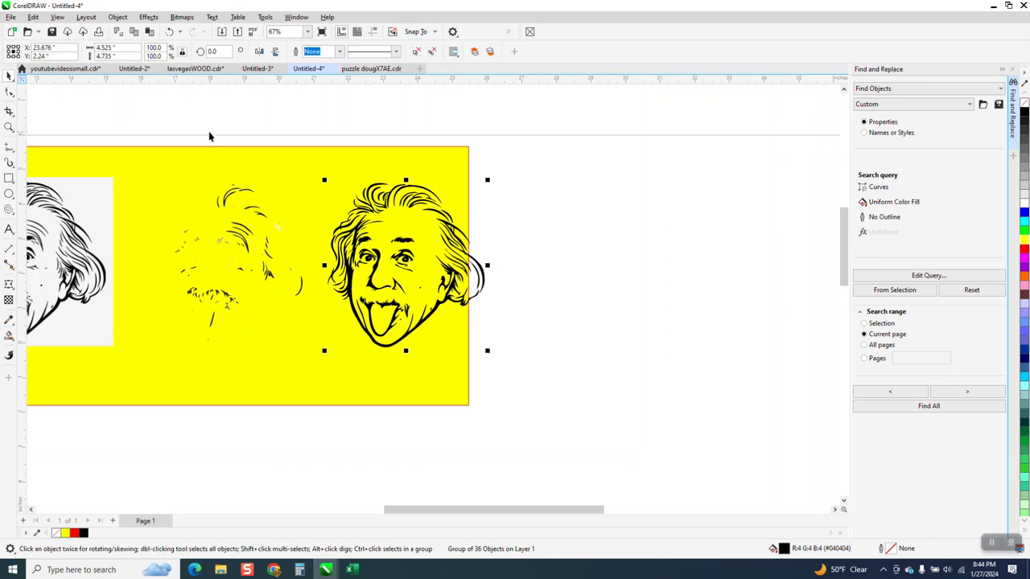
Step: Find all curves matching the leftover dark gray (#2B2B2B) hair curve on the current page and group them
{"action": "left_click", "coordinate": [521, 185]}
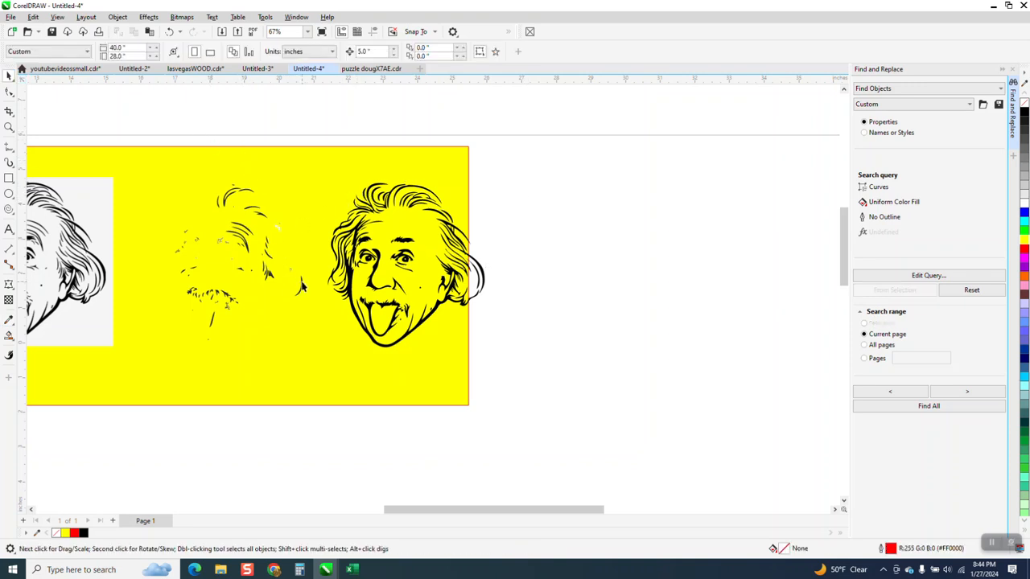
{"action": "left_click", "coordinate": [302, 285]}
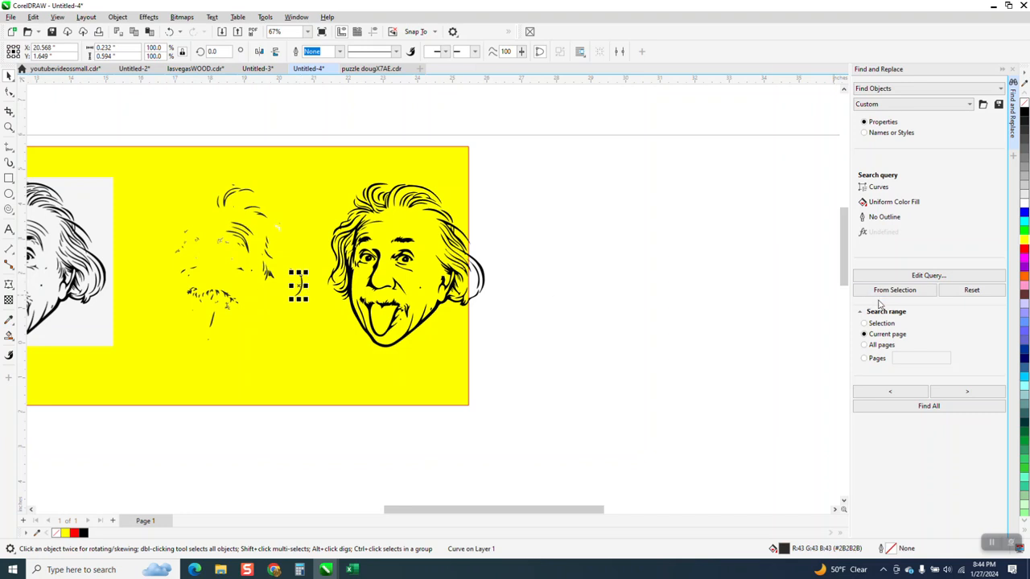
{"action": "left_click", "coordinate": [908, 406]}
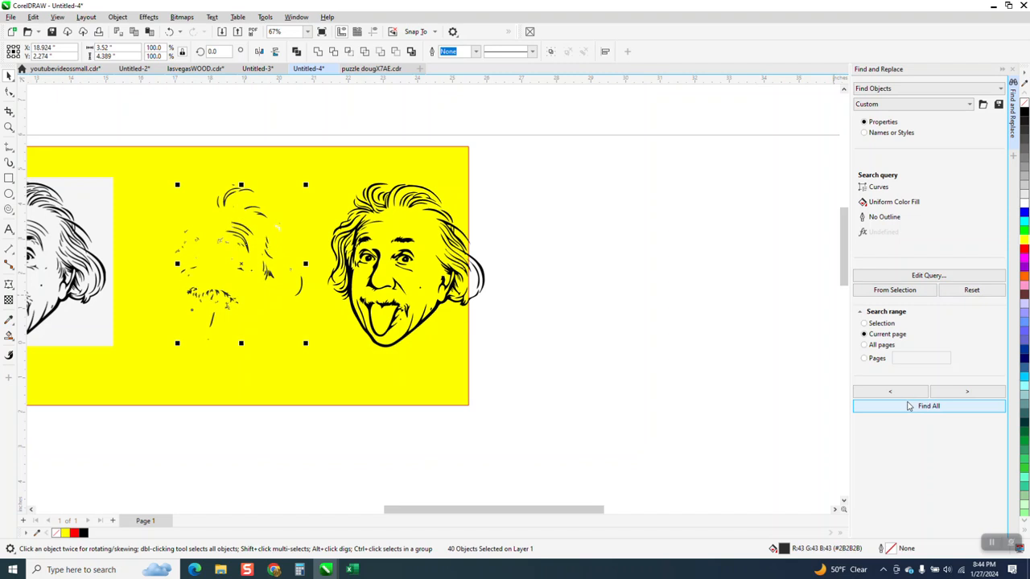
{"action": "key", "text": "ctrl+g"}
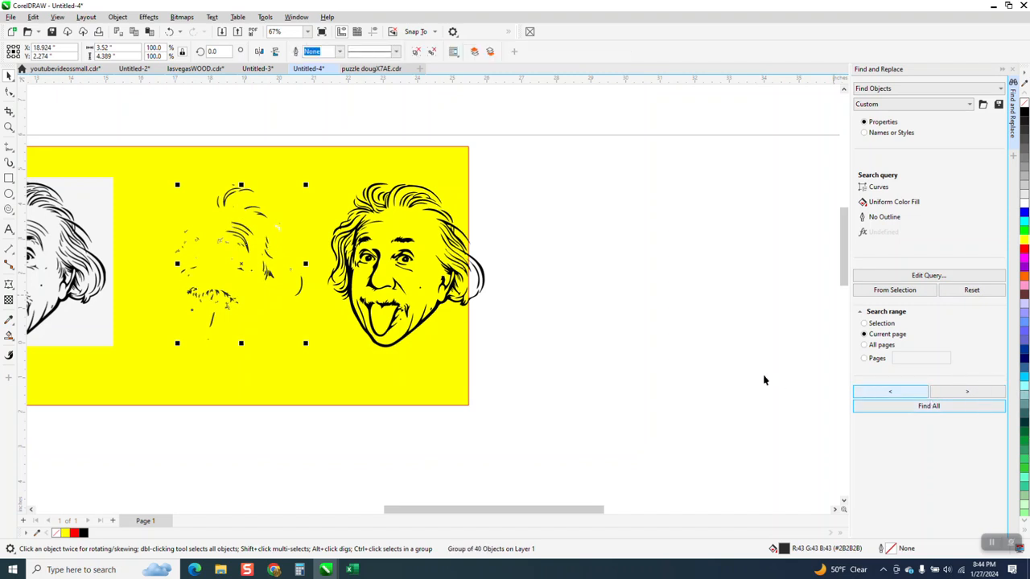
{"action": "left_click", "coordinate": [599, 264]}
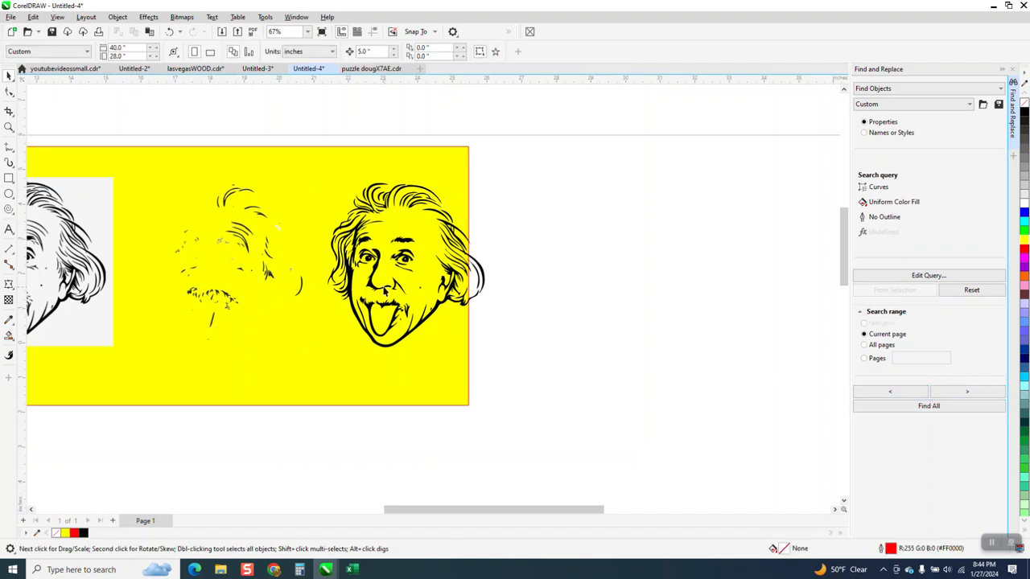
Step: Move the grouped dark gray curves 10 inches to the right, clear of the black portrait
{"action": "left_click", "coordinate": [302, 285]}
{"action": "key", "text": "Right"}
{"action": "key", "text": "Right"}
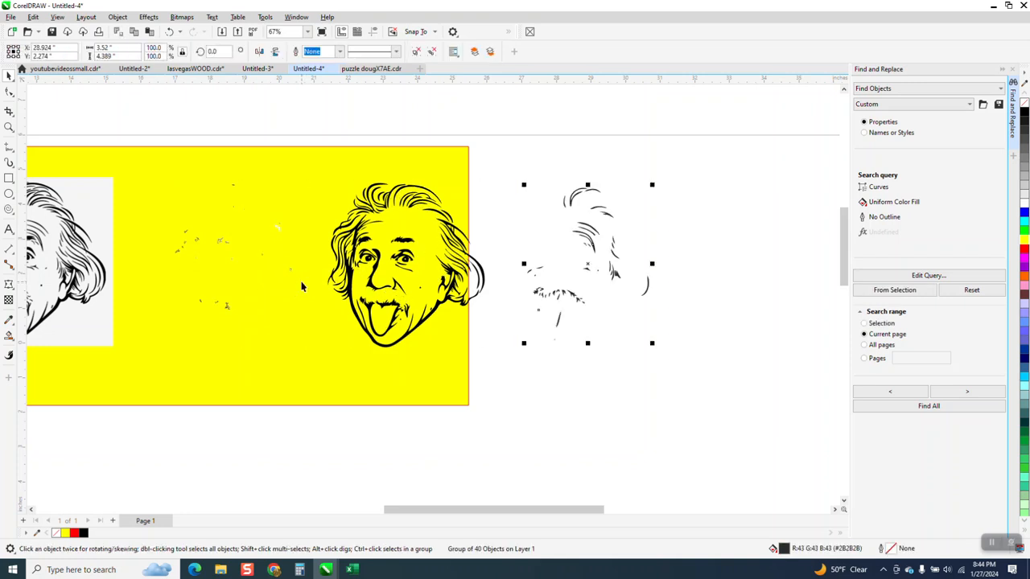
Step: Fill both the moved dark gray group and the black portrait group with pure black (#000000)
{"action": "right_click", "coordinate": [1024, 108]}
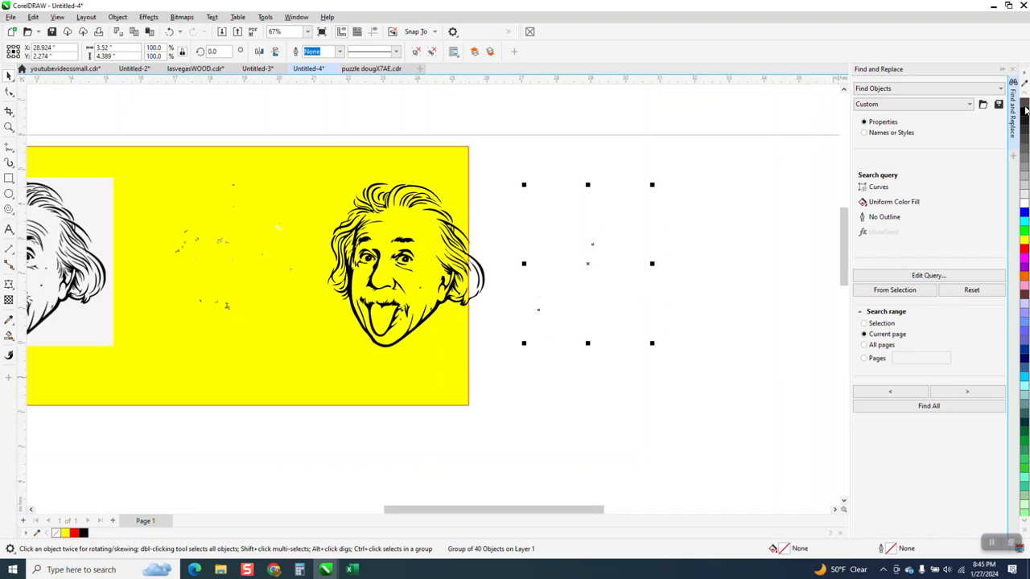
{"action": "left_click", "coordinate": [169, 32]}
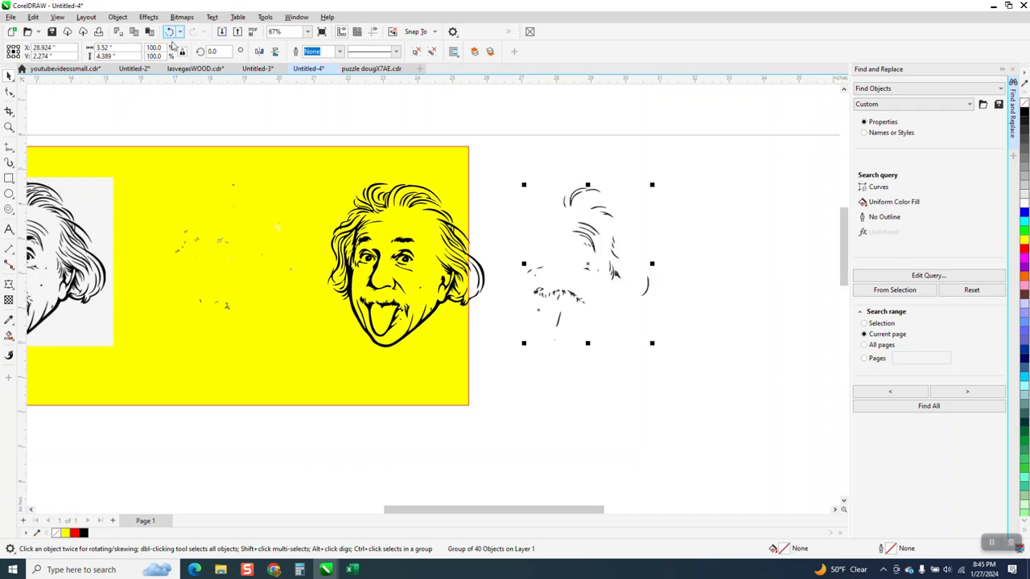
{"action": "right_click", "coordinate": [1020, 119]}
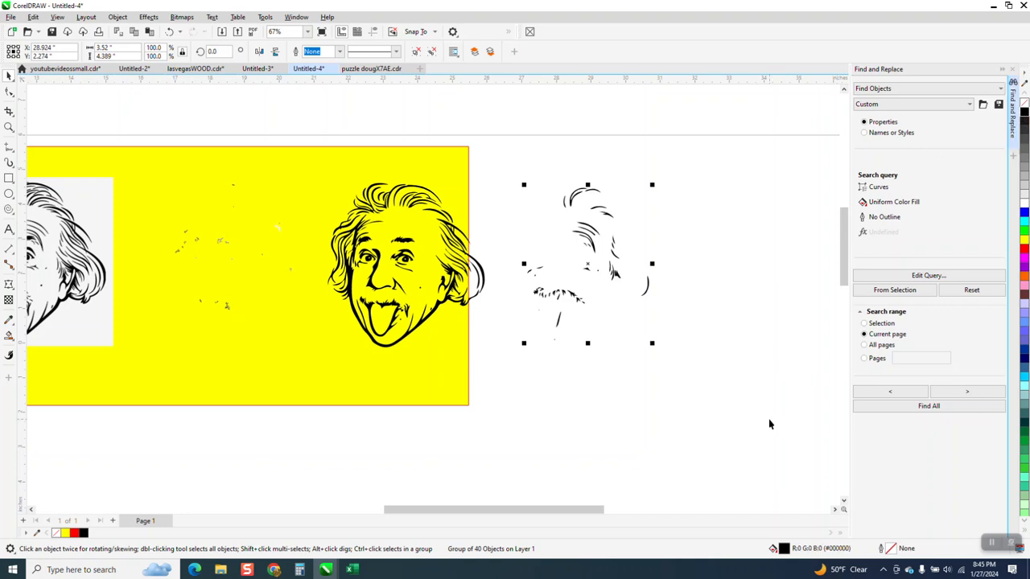
{"action": "left_click", "coordinate": [482, 274]}
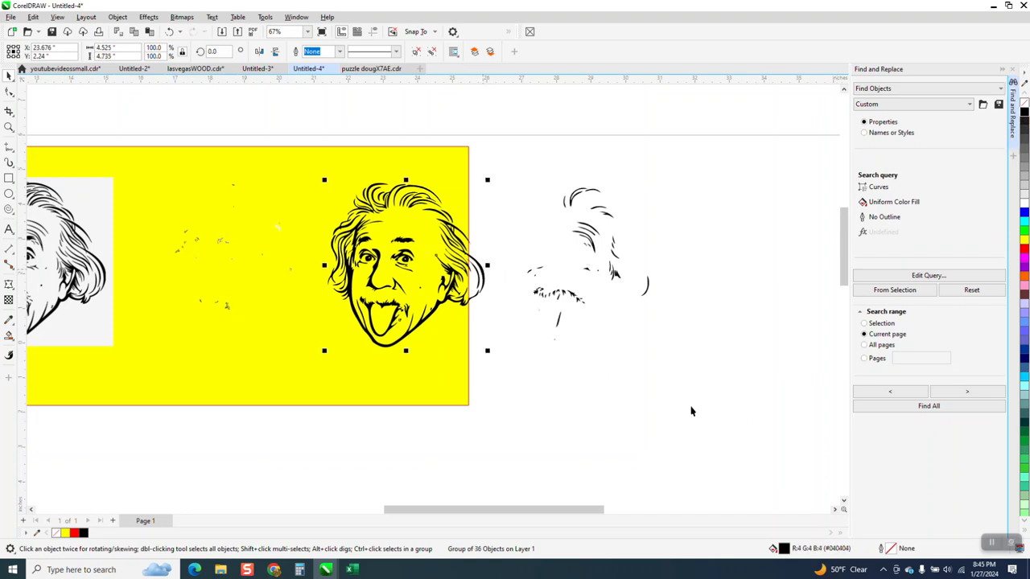
{"action": "right_click", "coordinate": [1025, 114]}
Step: Move the recolored detail curves back onto the black portrait so they line up, and group the two
{"action": "left_click", "coordinate": [646, 288]}
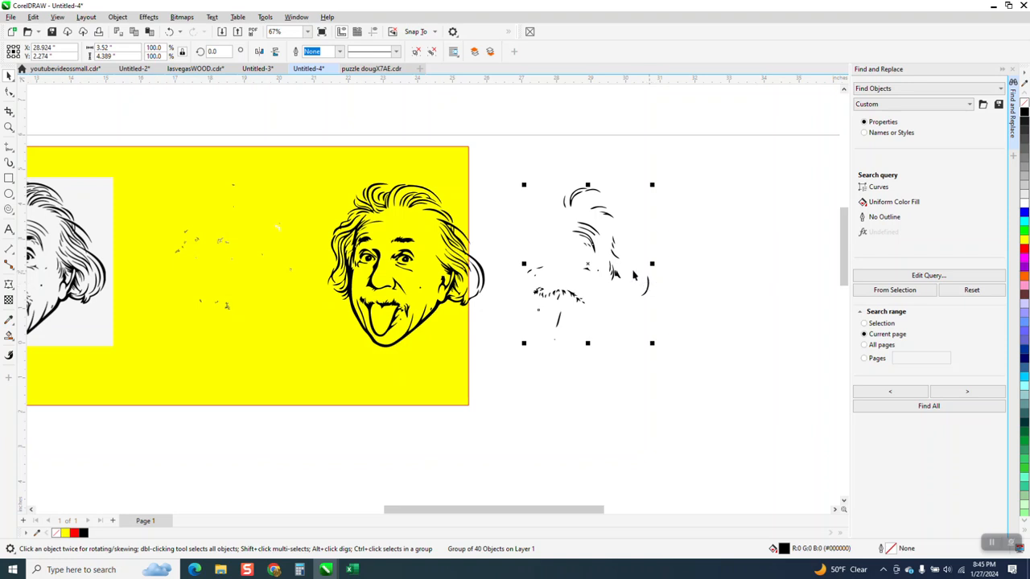
{"action": "left_click_drag", "start_coordinate": [646, 288], "coordinate": [471, 285]}
{"action": "left_click_drag", "start_coordinate": [551, 155], "coordinate": [493, 306]}
{"action": "left_click_drag", "start_coordinate": [298, 342], "coordinate": [253, 336]}
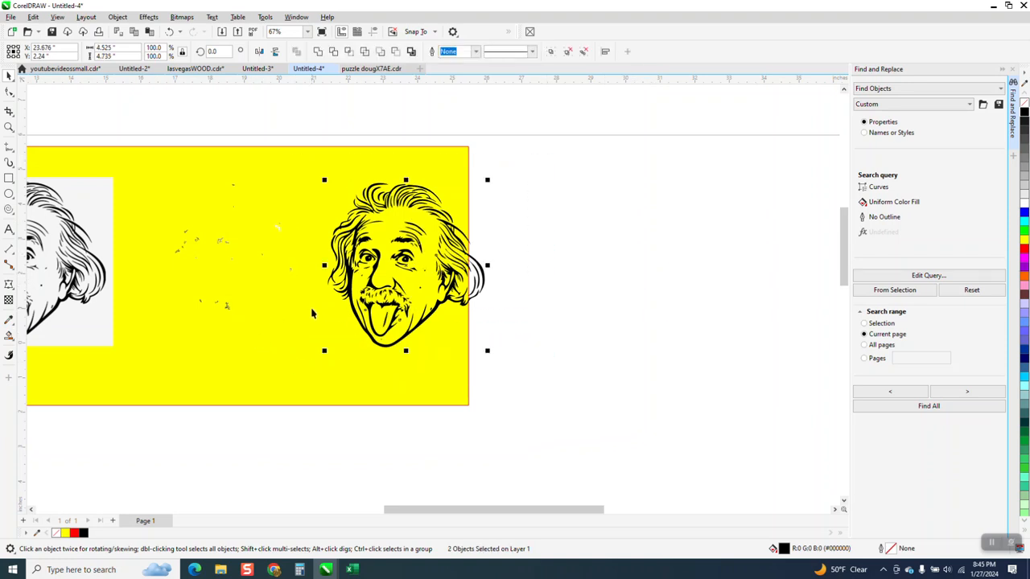
{"action": "key", "text": "ctrl+g"}
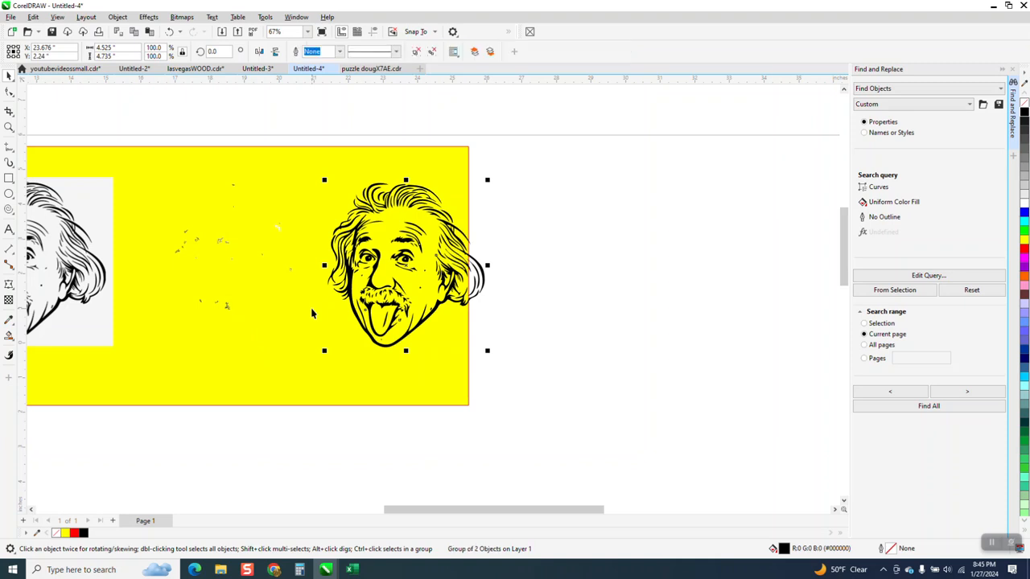
Step: Delete the leftover trace pieces, the source bitmap and the yellow background rectangle on the page
{"action": "left_click_drag", "start_coordinate": [135, 118], "coordinate": [313, 378]}
{"action": "left_click_drag", "start_coordinate": [321, 413], "coordinate": [322, 413]}
{"action": "key", "text": "Delete"}
{"action": "scroll", "coordinate": [322, 391], "scroll_direction": "down", "scroll_amount": 2}
{"action": "left_click", "coordinate": [197, 296]}
{"action": "key", "text": "Delete"}
{"action": "left_click", "coordinate": [197, 296]}
{"action": "key", "text": "Delete"}
Step: Move the black portrait off the page beside the red outline portrait and delete the remaining yellow rectangle there
{"action": "scroll", "coordinate": [501, 346], "scroll_direction": "down", "scroll_amount": 1}
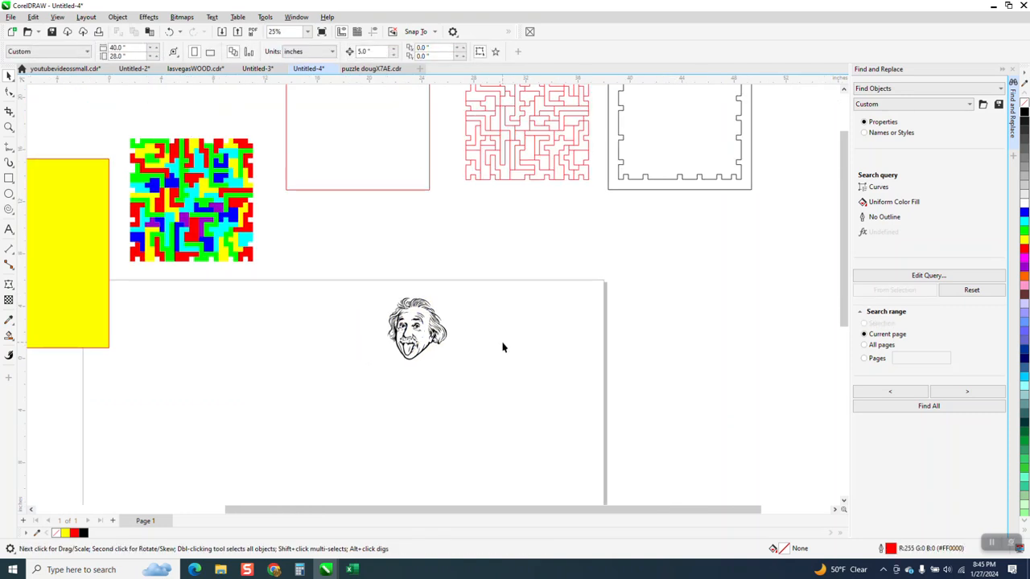
{"action": "scroll", "coordinate": [501, 346], "scroll_direction": "down", "scroll_amount": 1}
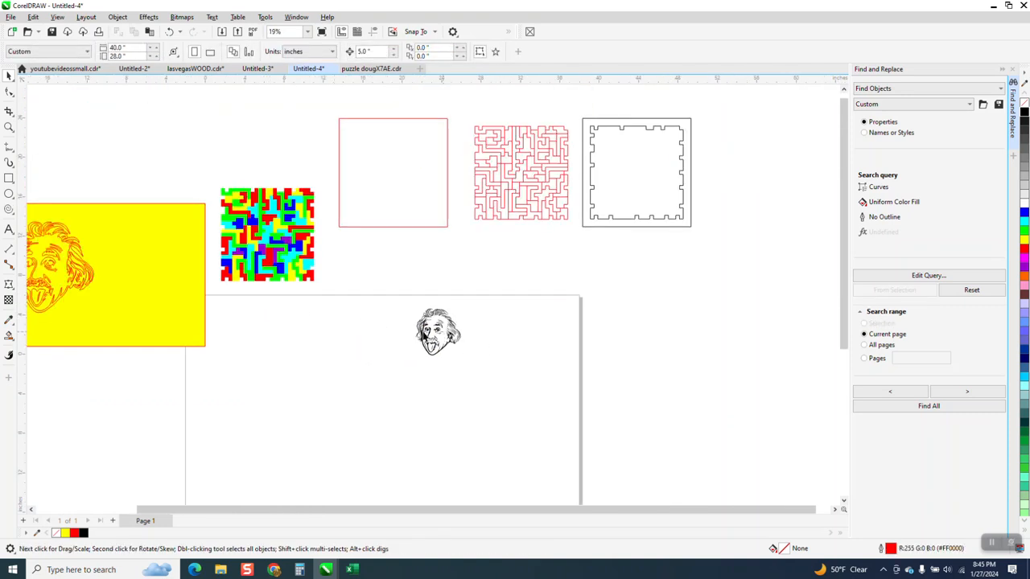
{"action": "left_click_drag", "start_coordinate": [184, 261], "coordinate": [139, 241]}
{"action": "left_click", "coordinate": [172, 292]}
{"action": "key", "text": "Delete"}
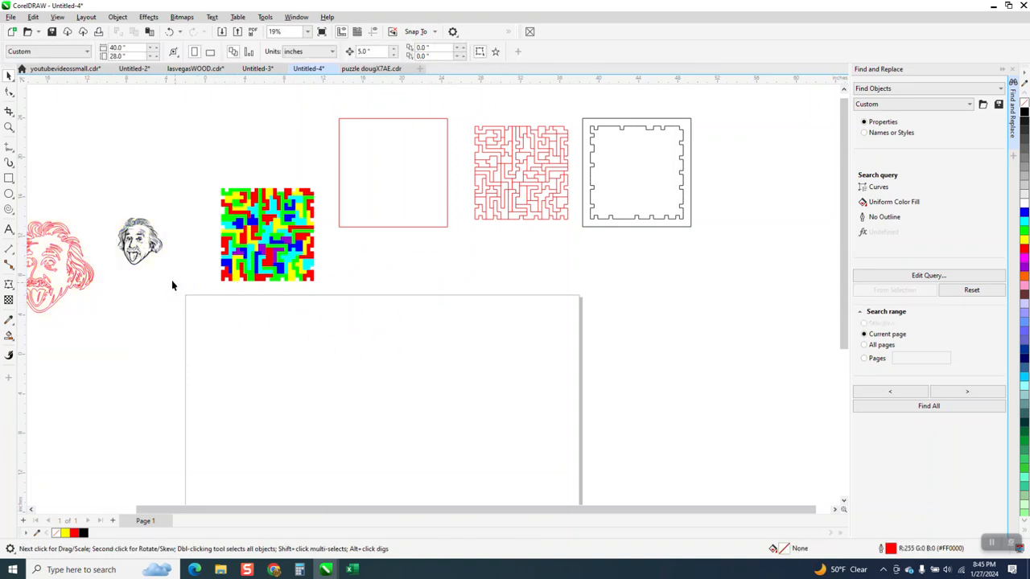
Step: Enlarge the black portrait to roughly the red outline portrait's size and reposition the red one next to it
{"action": "left_click", "coordinate": [150, 256]}
{"action": "left_click_drag", "start_coordinate": [167, 268], "coordinate": [211, 316]}
{"action": "left_click_drag", "start_coordinate": [83, 272], "coordinate": [218, 321]}
Step: Examine the red outline portrait and the traced black portrait side by side for differences in detail
{"action": "left_click", "coordinate": [9, 127]}
{"action": "scroll", "coordinate": [251, 295], "scroll_direction": "down", "scroll_amount": 1}
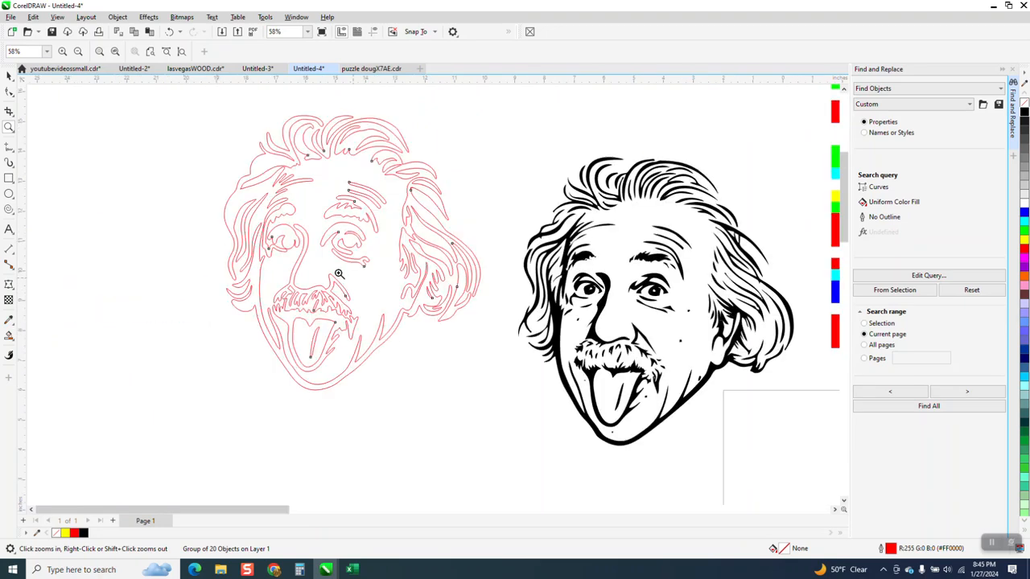
{"action": "scroll", "coordinate": [225, 291], "scroll_direction": "down", "scroll_amount": 1}
{"action": "scroll", "coordinate": [219, 298], "scroll_direction": "down", "scroll_amount": 1}
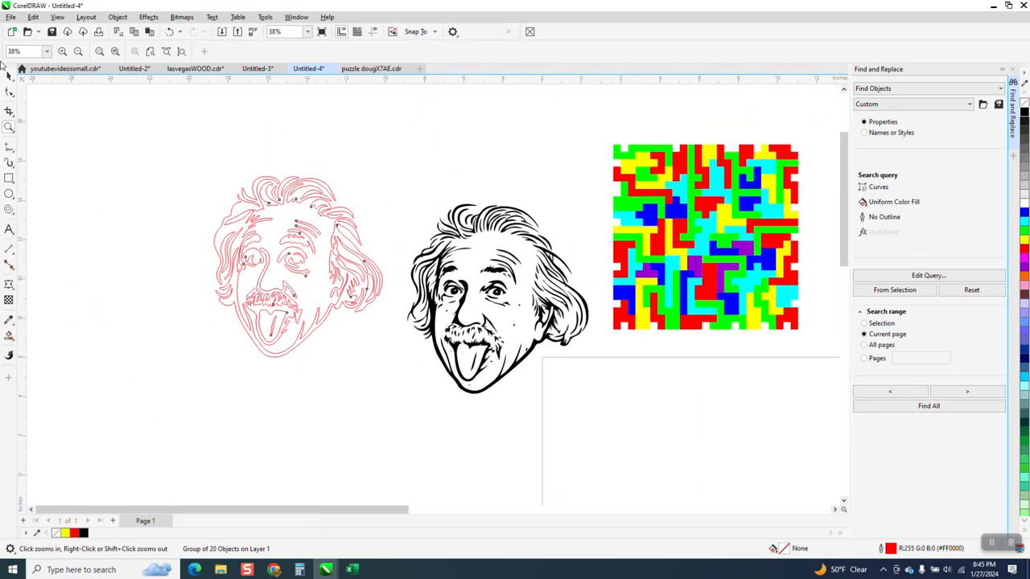
{"action": "scroll", "coordinate": [41, 161], "scroll_direction": "down", "scroll_amount": 1}
{"action": "scroll", "coordinate": [153, 197], "scroll_direction": "down", "scroll_amount": 1}
{"action": "scroll", "coordinate": [289, 225], "scroll_direction": "down", "scroll_amount": 1}
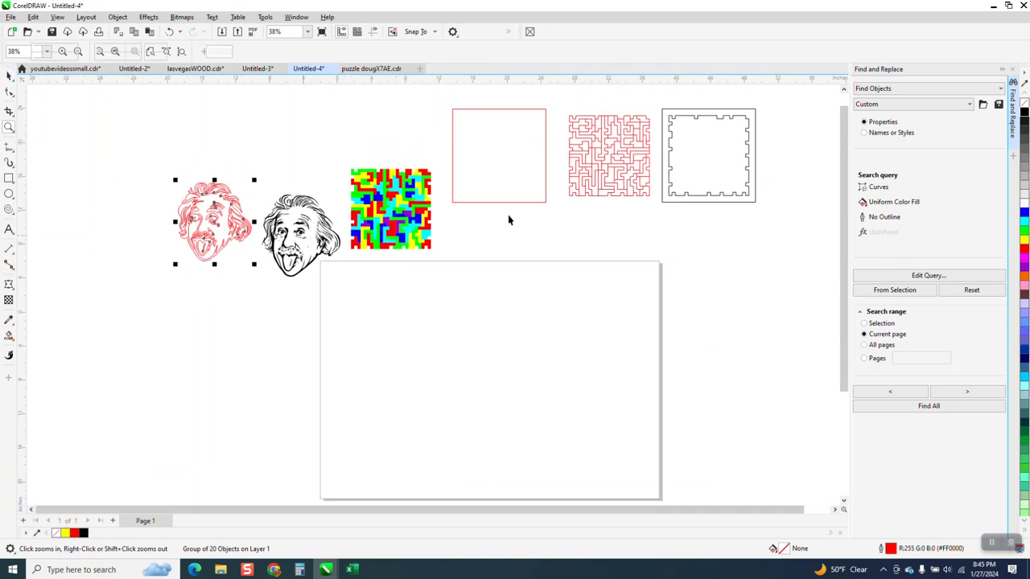
Step: Place the black portrait, about 4.93 inches wide, over the center of the red puzzle cut lines and check the fit
{"action": "key", "text": "space"}
{"action": "left_click", "coordinate": [270, 222]}
{"action": "left_click_drag", "start_coordinate": [343, 192], "coordinate": [610, 155]}
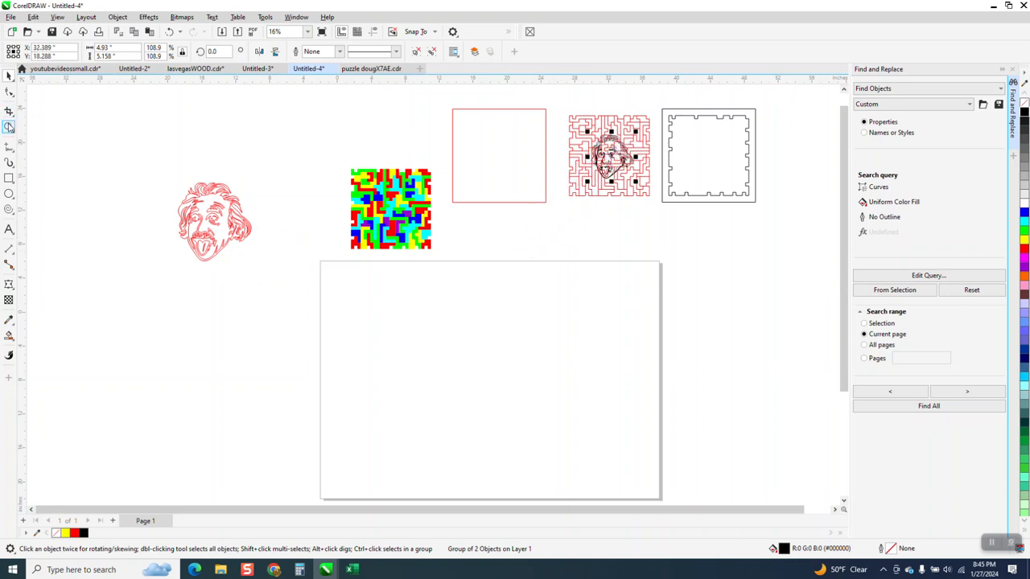
{"action": "left_click", "coordinate": [8, 126]}
{"action": "left_click_drag", "start_coordinate": [563, 109], "coordinate": [706, 231]}
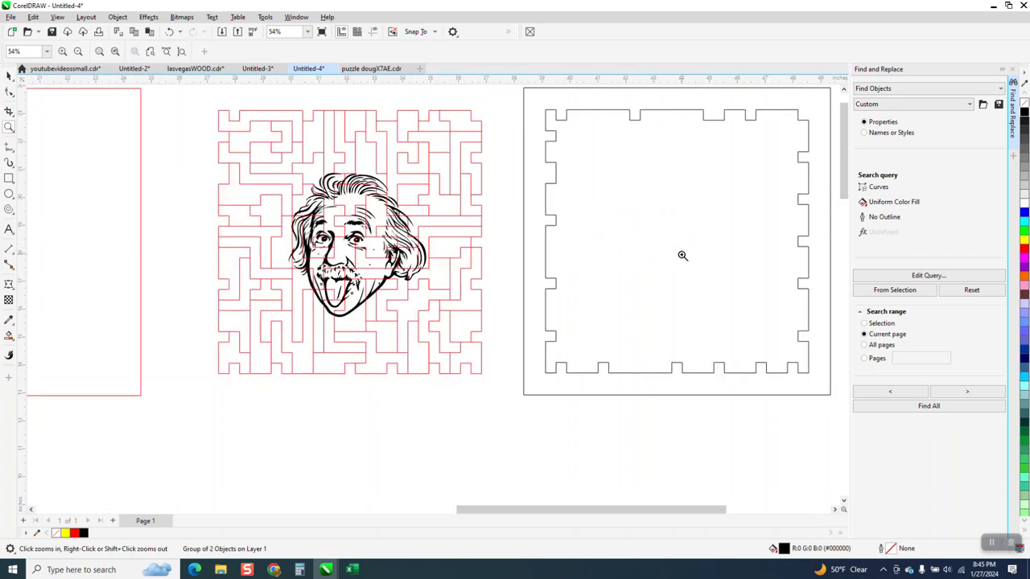
{"action": "scroll", "coordinate": [278, 194], "scroll_direction": "down", "scroll_amount": 1}
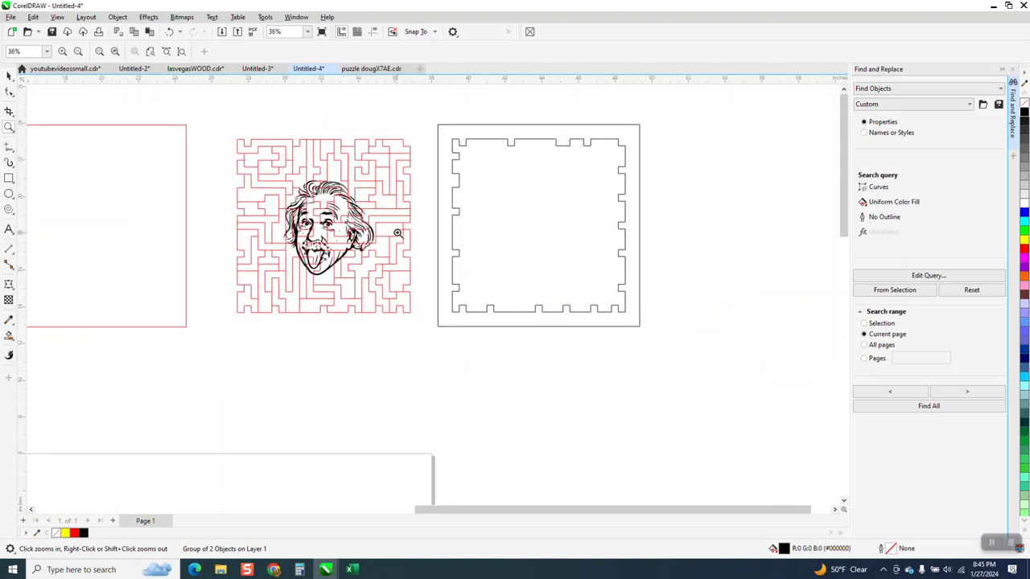
{"action": "scroll", "coordinate": [395, 234], "scroll_direction": "down", "scroll_amount": 2}
{"action": "scroll", "coordinate": [393, 235], "scroll_direction": "down", "scroll_amount": 1}
Step: Enlarge the black portrait to about 11.98 by 12.54 inches and place it off the puzzle, above the red portrait
{"action": "left_click", "coordinate": [8, 75]}
{"action": "left_click", "coordinate": [372, 256]}
{"action": "left_click_drag", "start_coordinate": [372, 256], "coordinate": [436, 320]}
{"action": "scroll", "coordinate": [439, 313], "scroll_direction": "down", "scroll_amount": 1}
{"action": "left_click_drag", "start_coordinate": [407, 276], "coordinate": [161, 245]}
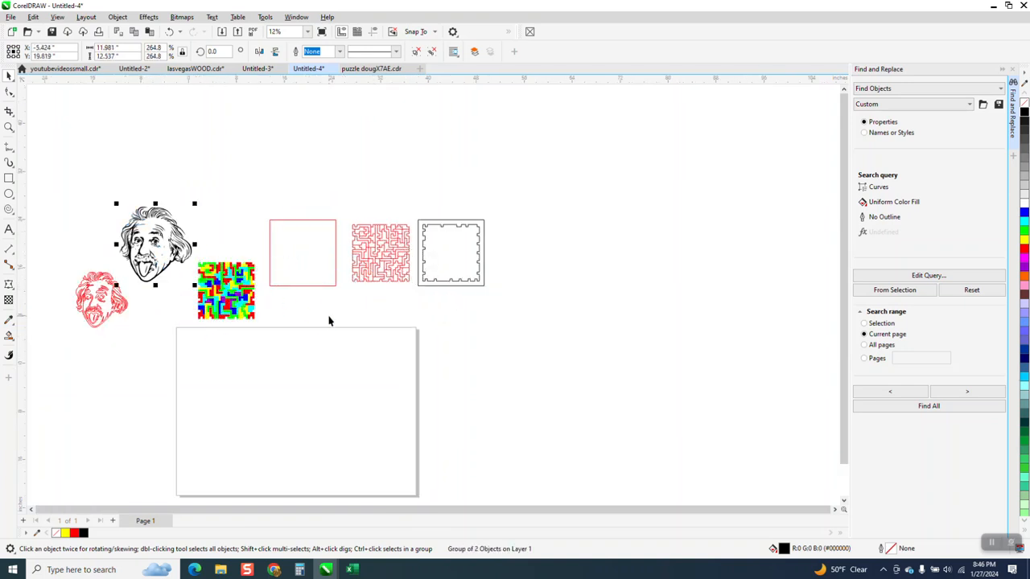